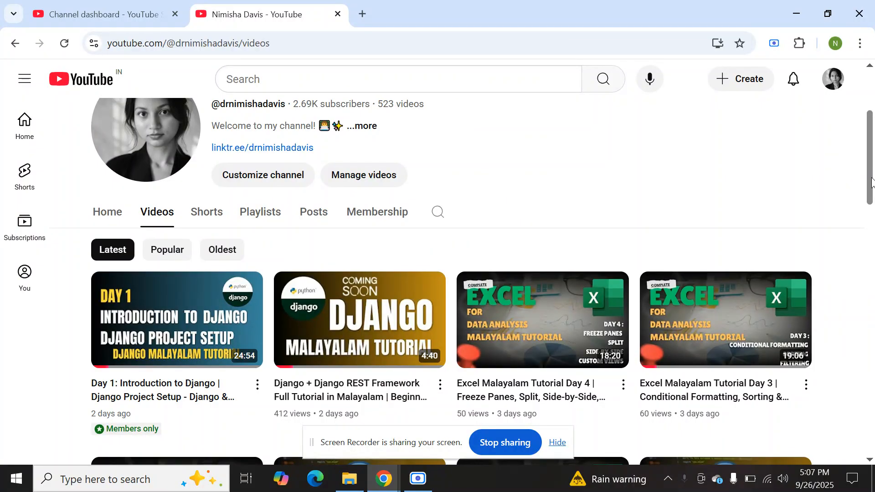
# Look over the YouTube channel's header details and its latest uploaded videos.
pyautogui.moveTo(873, 183); pyautogui.dragTo(871, 135)
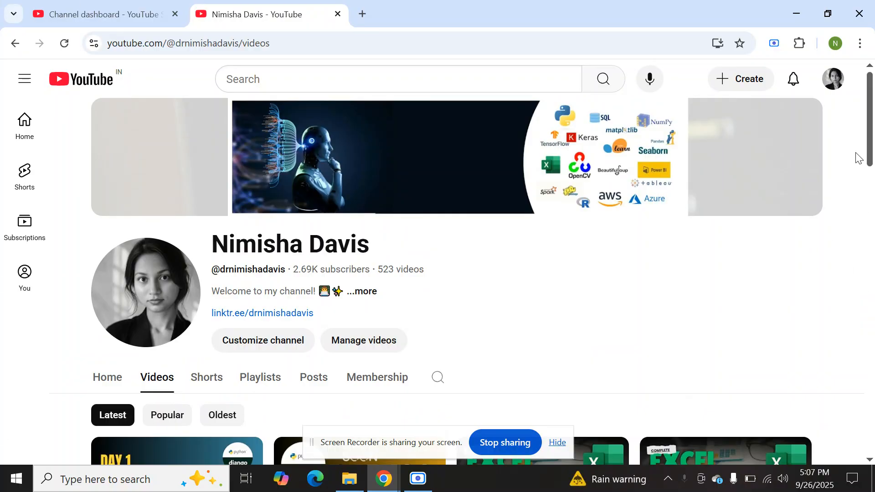
pyautogui.moveTo(870, 144)
pyautogui.mouseDown()
pyautogui.moveTo(872, 186)
pyautogui.moveTo(872, 145)
pyautogui.mouseUp()
pyautogui.moveTo(212, 242); pyautogui.dragTo(373, 250)
pyautogui.click(421, 263)
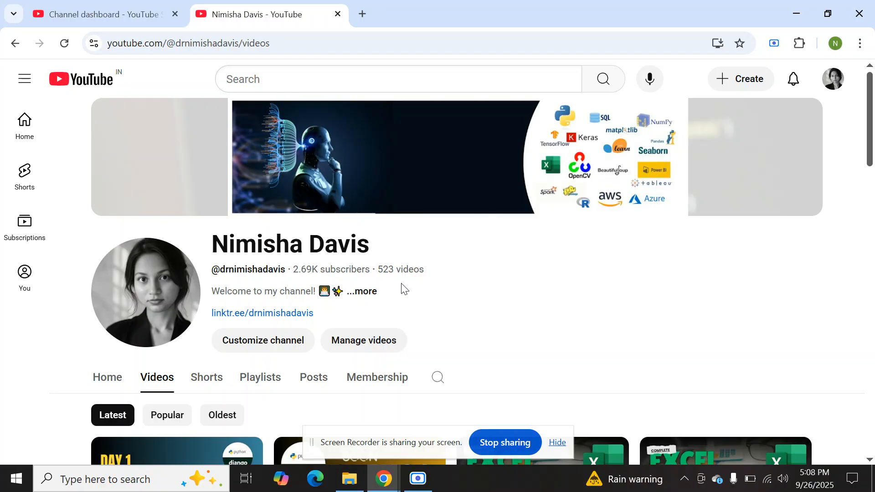
pyautogui.click(370, 294)
pyautogui.click(620, 276)
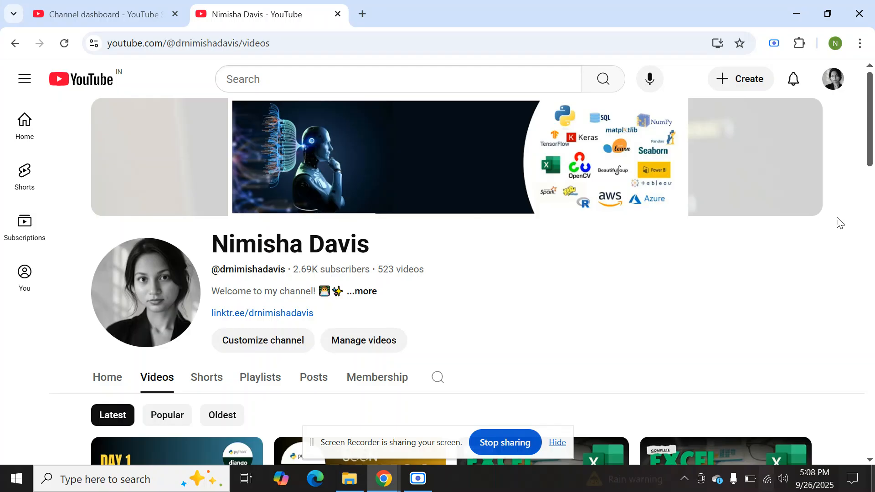
pyautogui.moveTo(206, 247); pyautogui.dragTo(227, 251)
pyautogui.click(441, 276)
pyautogui.click(227, 250)
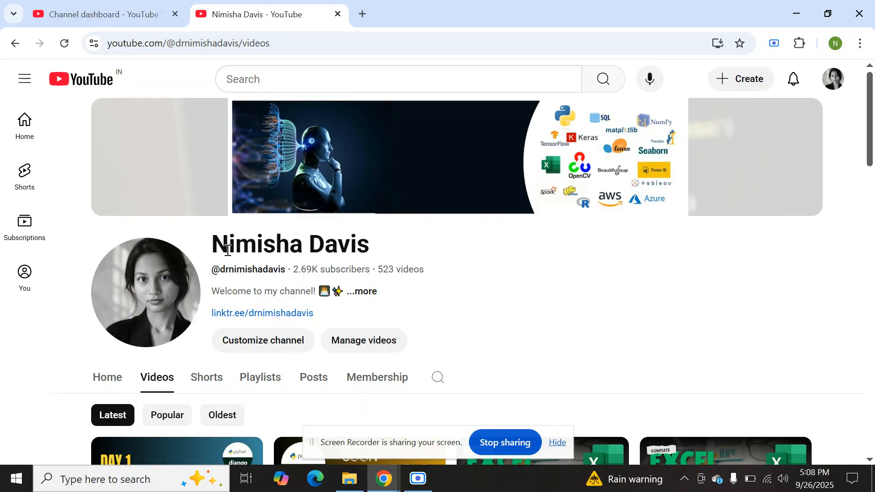
pyautogui.scroll(-15, 227, 250)
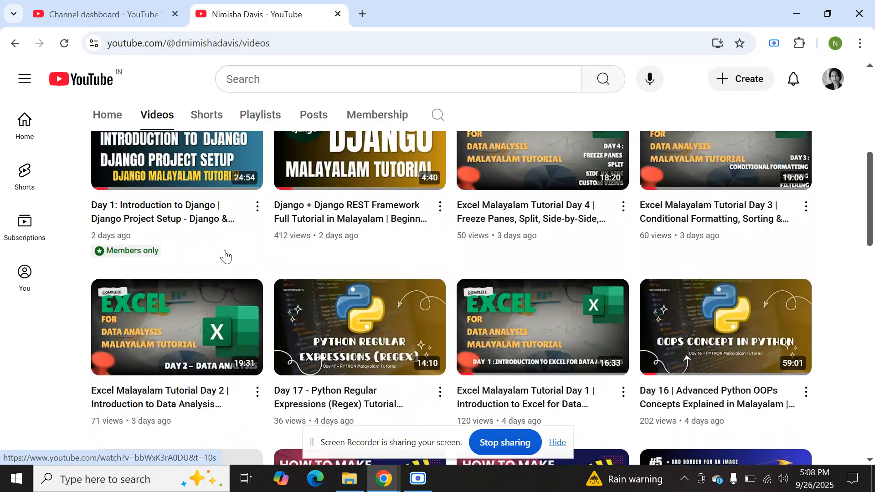
pyautogui.scroll(-2, 226, 255)
pyautogui.scroll(17, 225, 255)
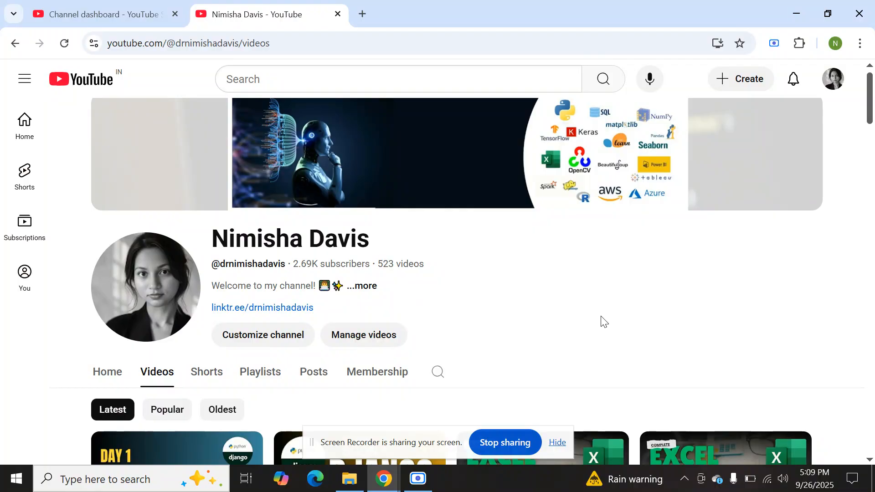
# Switch to File Explorer, open the New Microsoft Excel Worksheet workbook in Excel, and widen column I to fit the notes.
pyautogui.click(353, 470)
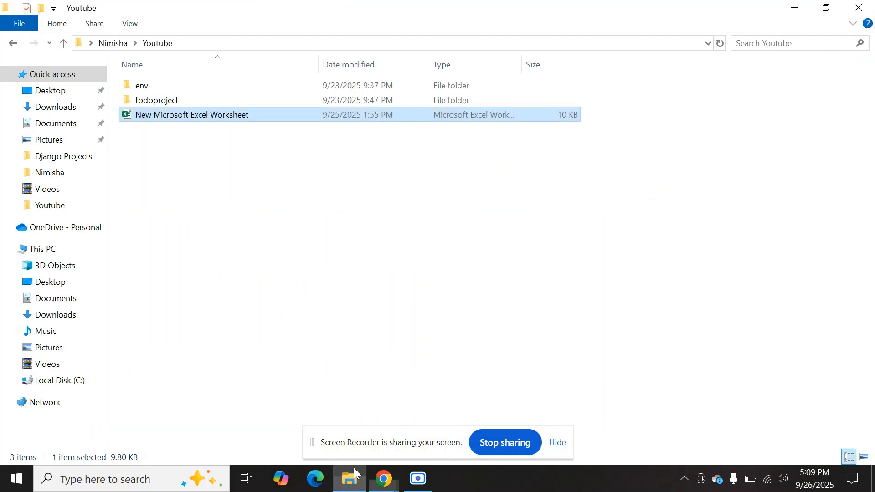
pyautogui.doubleClick(235, 119)
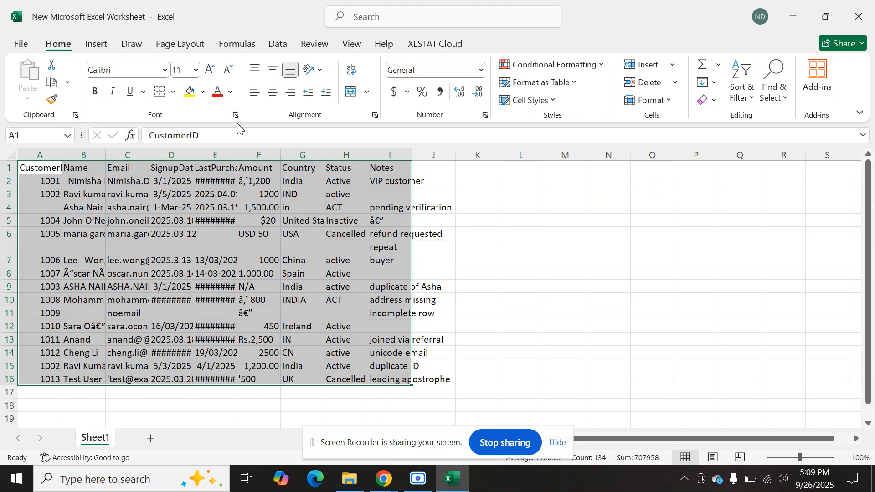
pyautogui.click(246, 235)
pyautogui.moveTo(411, 155); pyautogui.dragTo(545, 155)
pyautogui.click(345, 260)
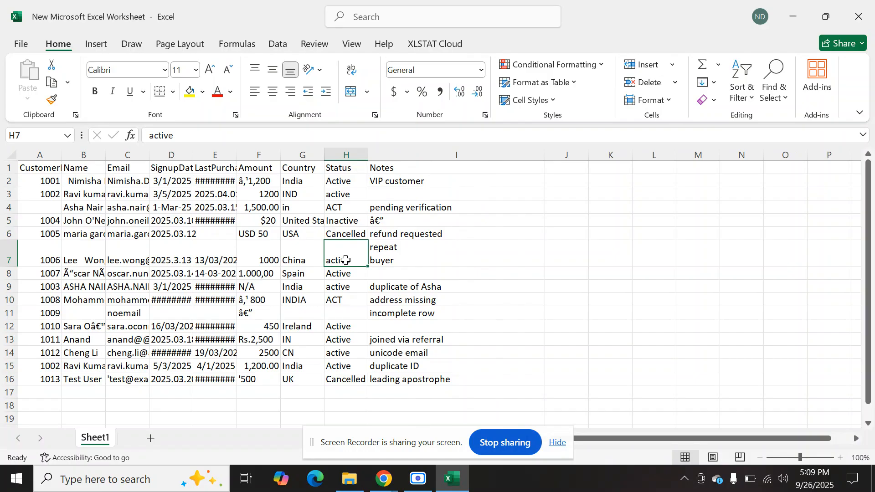
# Convert the customer data range A1:I16 into a table with headers and widen its columns, including Amount.
pyautogui.hotkey('ctrl', 't')
pyautogui.press('Return')
pyautogui.moveTo(82, 155); pyautogui.dragTo(332, 157)
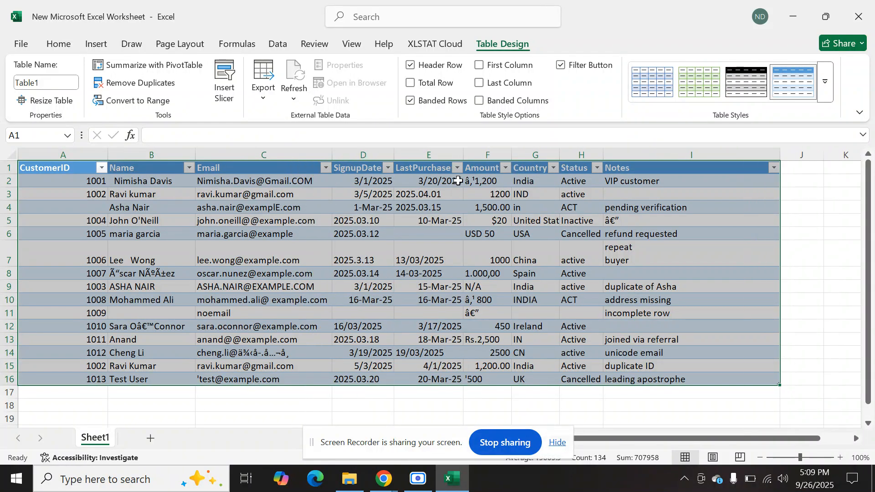
pyautogui.click(519, 168)
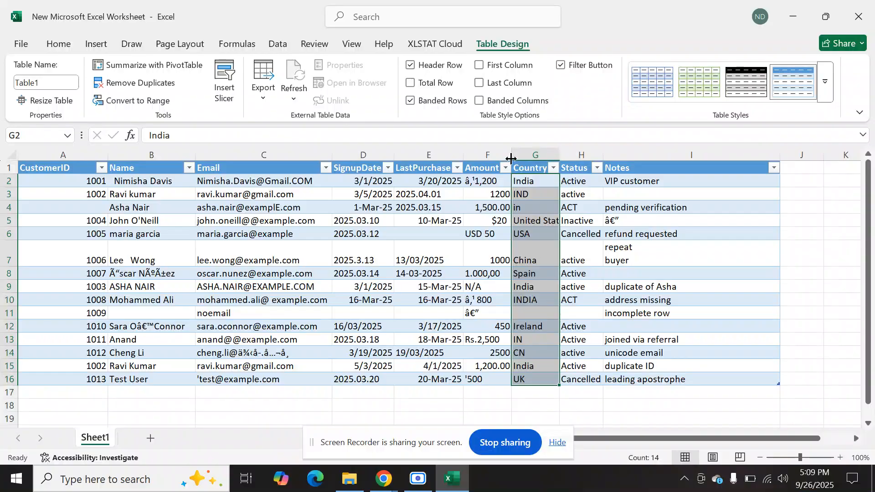
pyautogui.doubleClick(511, 157)
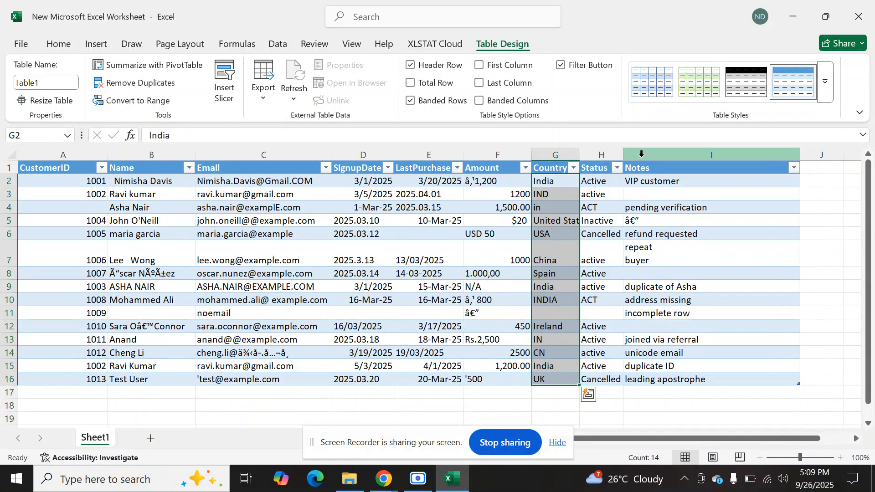
pyautogui.click(528, 303)
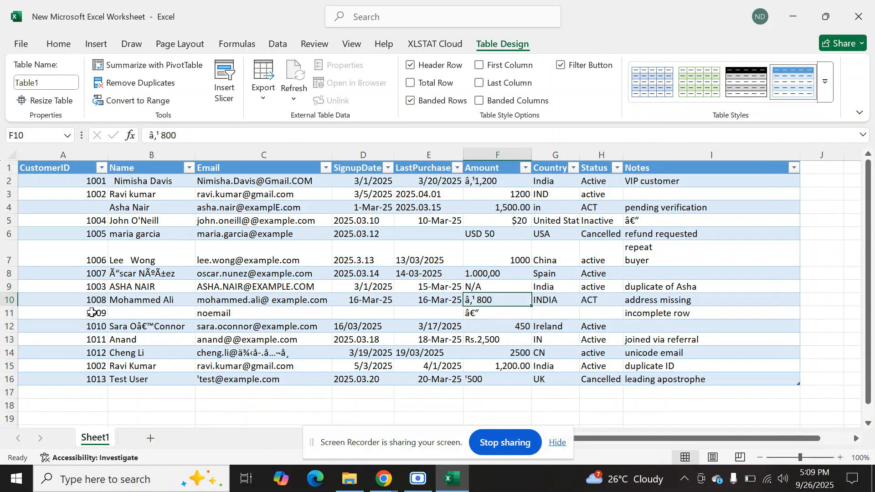
# Examine the CustomerID, Name, Email, SignupDate, LastPurchase, Amount and Status columns for missing or inconsistent entries.
pyautogui.click(93, 312)
pyautogui.click(92, 206)
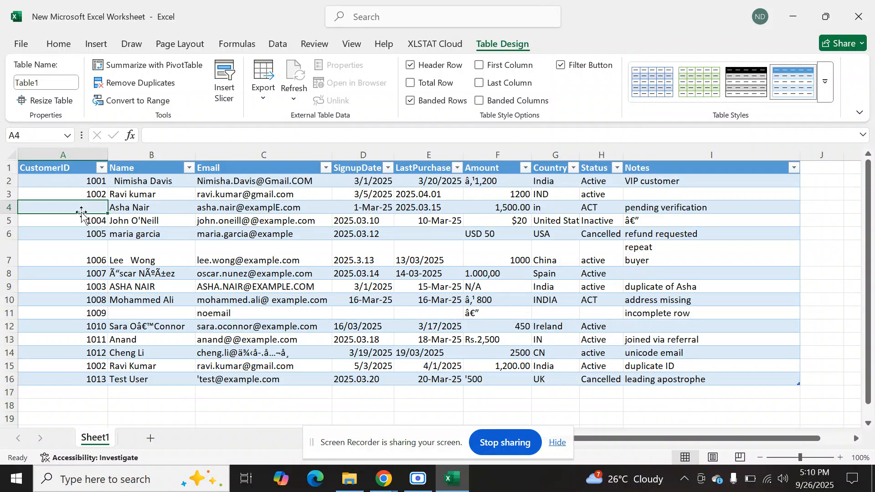
pyautogui.doubleClick(79, 204)
pyautogui.click(255, 352)
pyautogui.moveTo(371, 182); pyautogui.dragTo(424, 382)
pyautogui.moveTo(492, 181); pyautogui.dragTo(514, 392)
pyautogui.moveTo(565, 379); pyautogui.dragTo(612, 380)
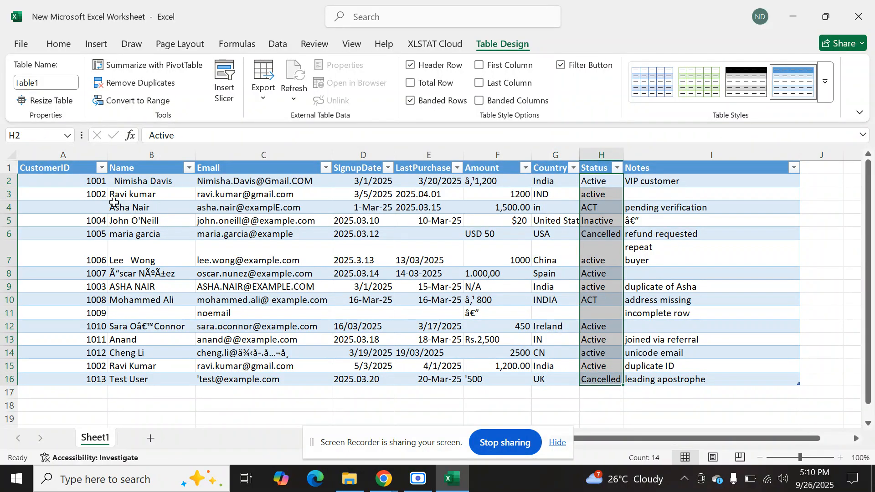
pyautogui.click(114, 181)
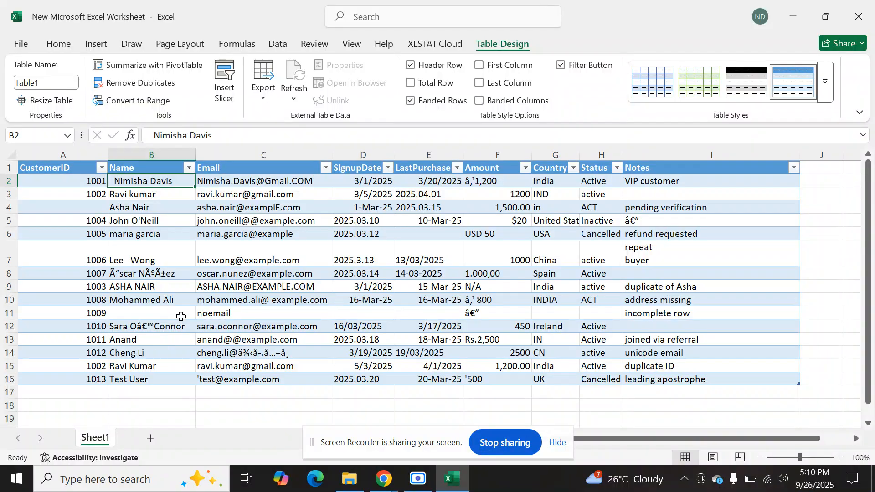
# Narrow the Notes column so that it just fits its text.
pyautogui.click(643, 199)
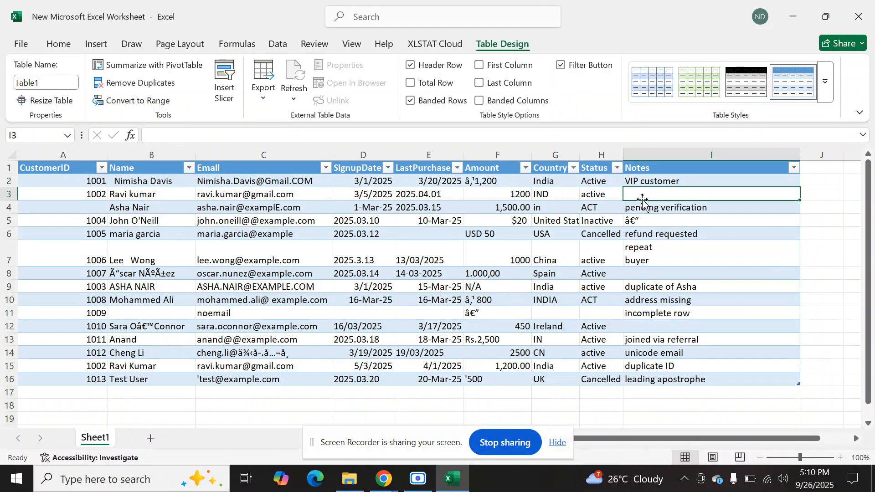
pyautogui.moveTo(800, 155); pyautogui.dragTo(710, 164)
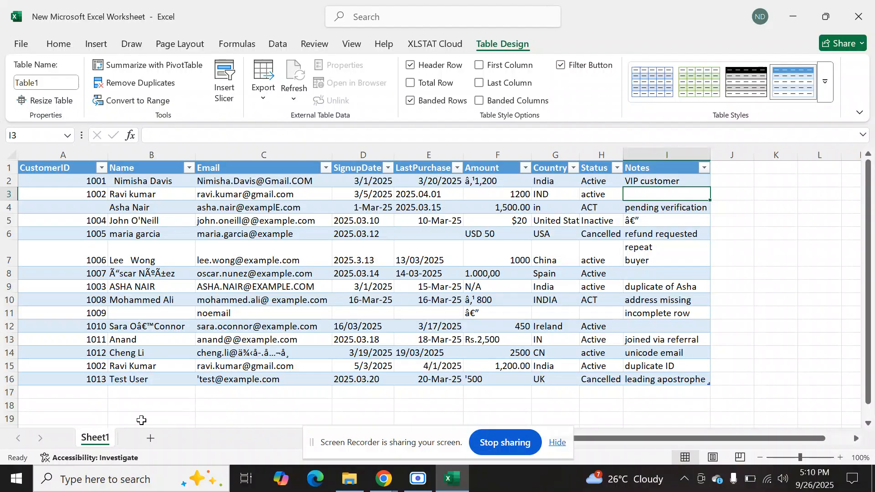
pyautogui.click(727, 179)
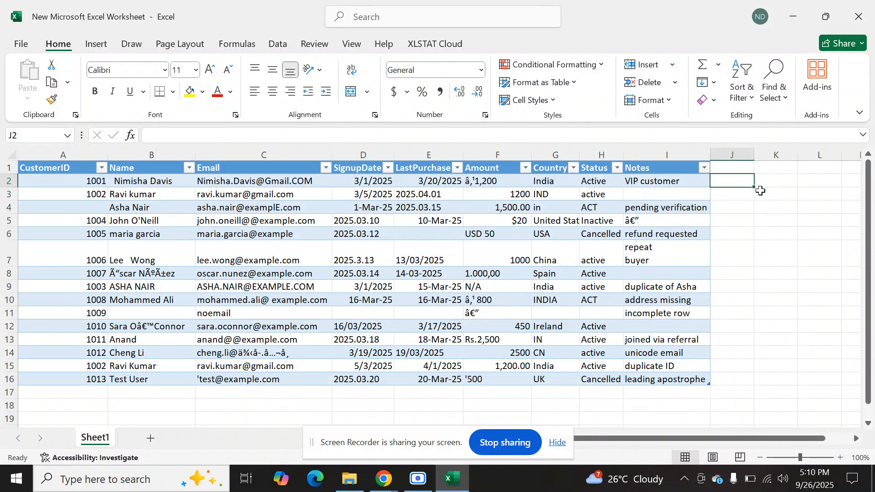
pyautogui.doubleClick(734, 179)
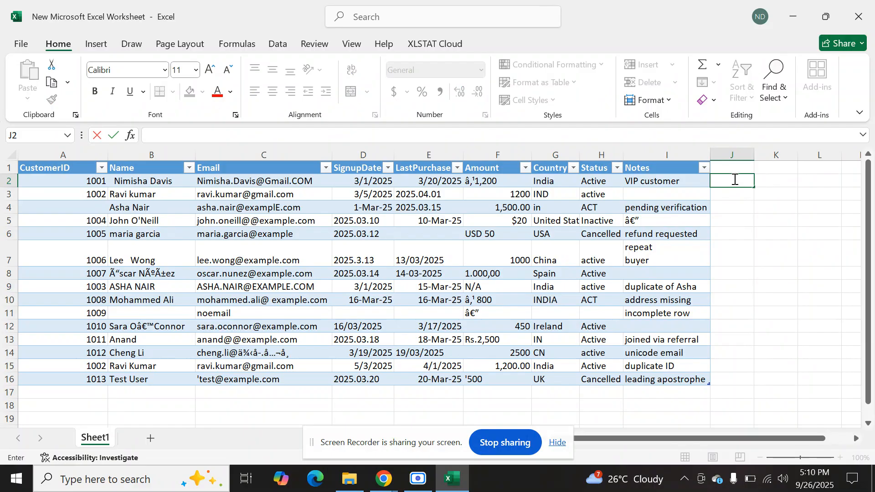
pyautogui.write('=TRIM(')
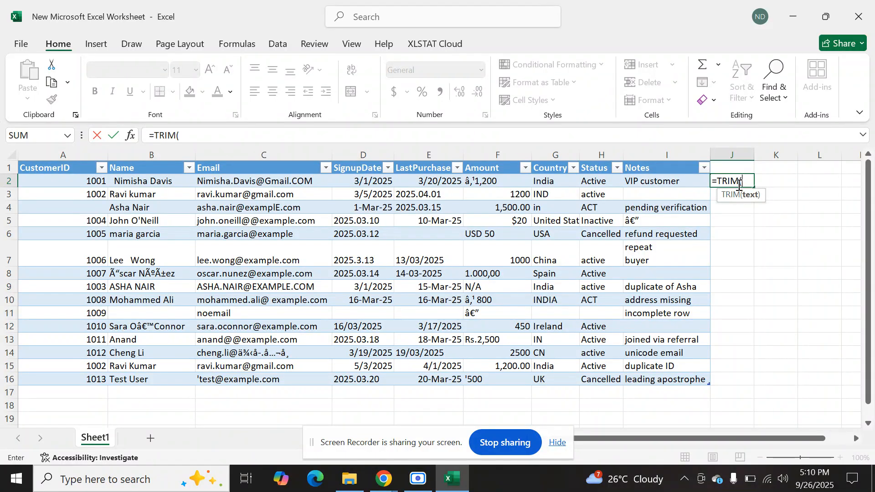
pyautogui.click(149, 183)
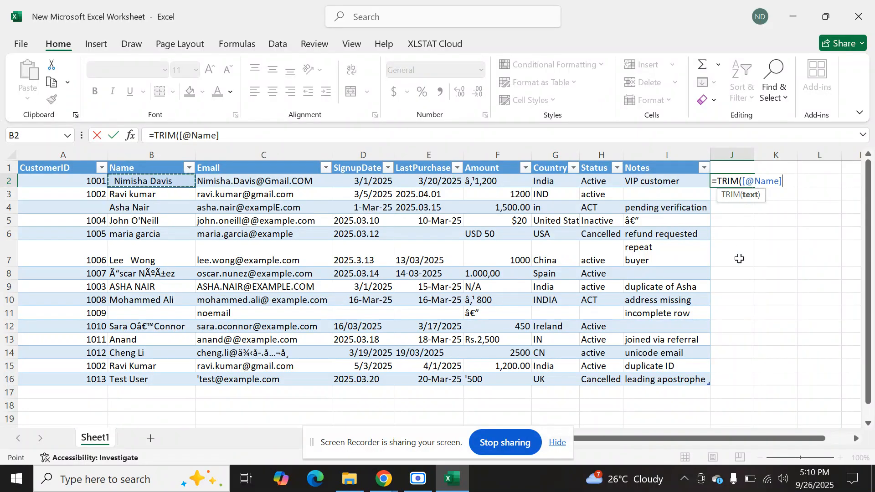
pyautogui.write(')')
pyautogui.press('Return')
pyautogui.moveTo(754, 152); pyautogui.dragTo(802, 152)
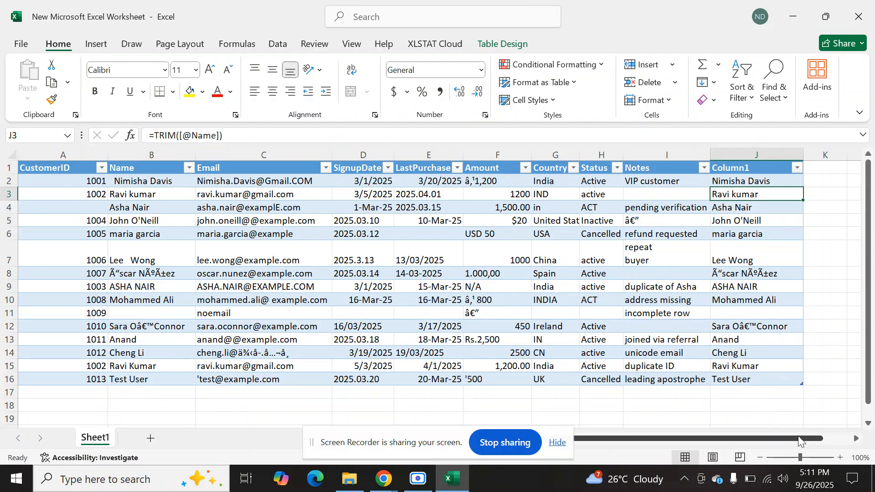
pyautogui.hscroll(1, 796, 436)
pyautogui.click(729, 180)
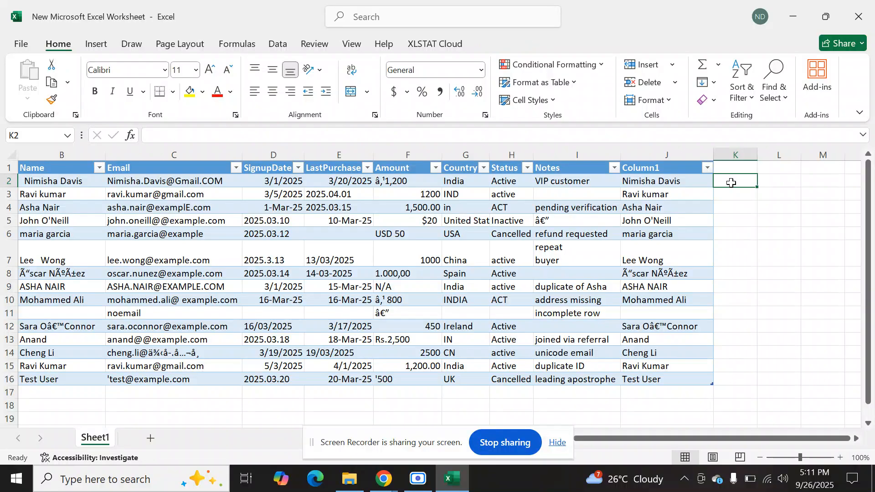
pyautogui.moveTo(757, 153); pyautogui.dragTo(784, 153)
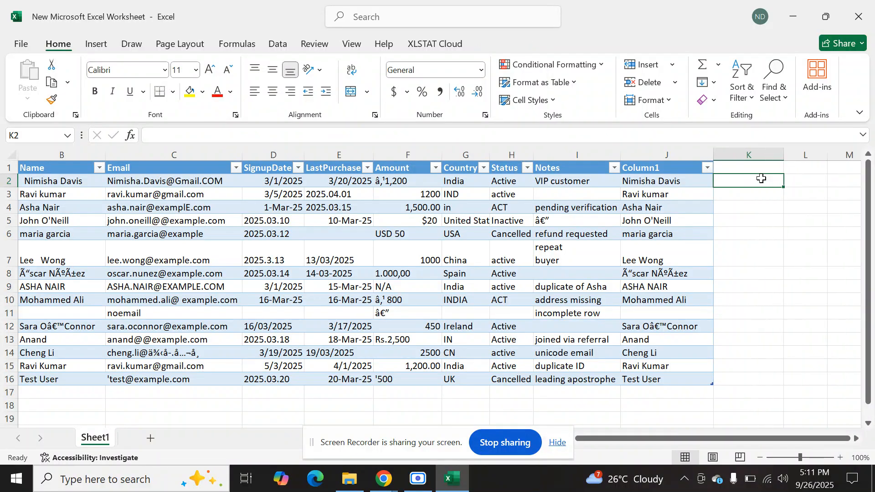
pyautogui.doubleClick(762, 178)
pyautogui.write('=CL')
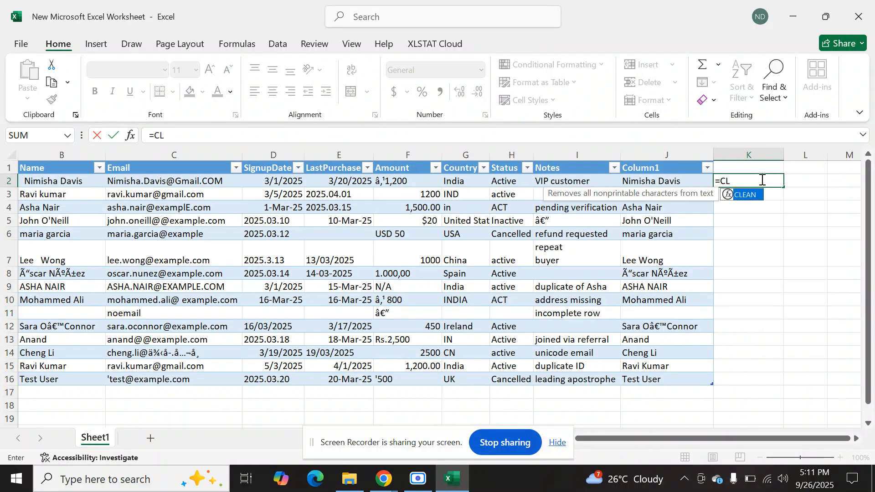
pyautogui.write('EAN(')
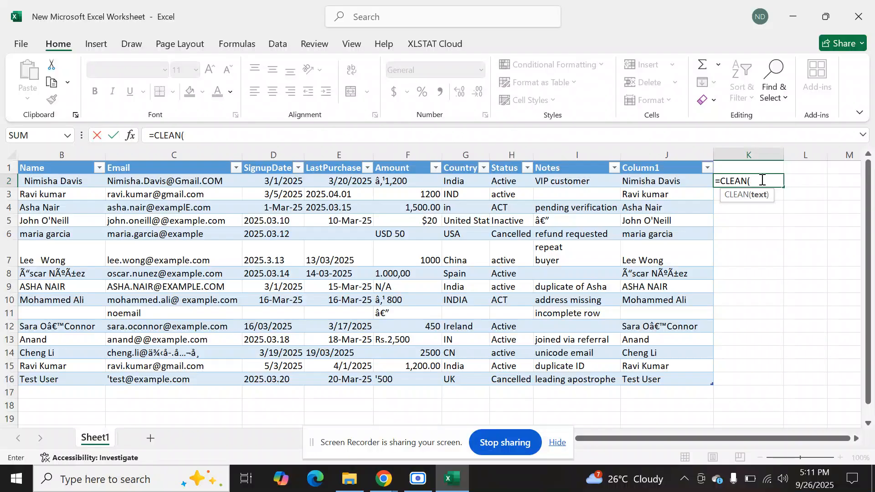
pyautogui.click(698, 180)
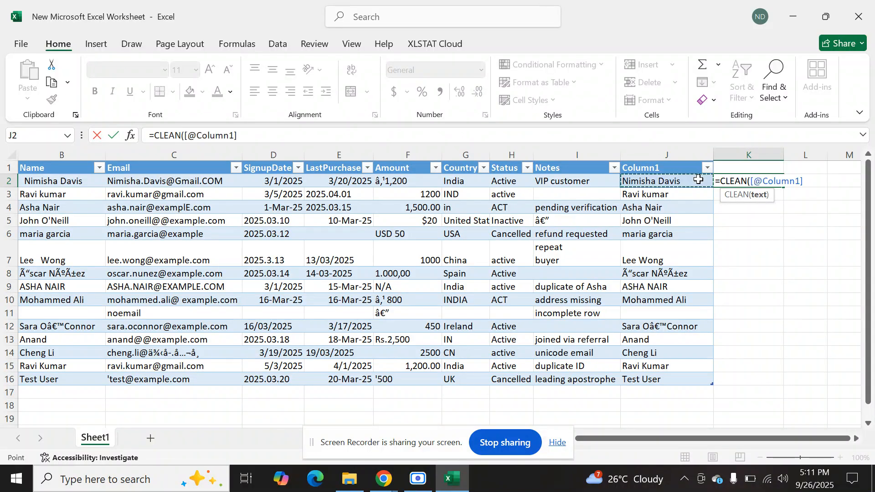
pyautogui.write(')')
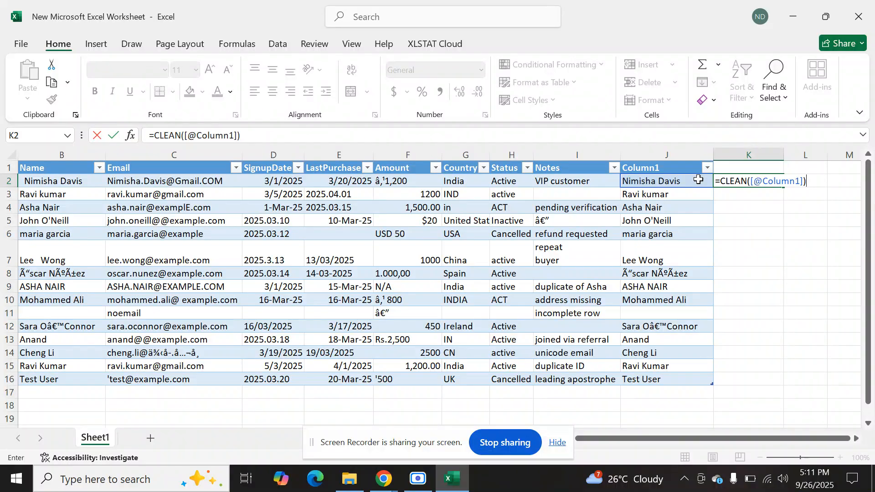
pyautogui.press('Return')
pyautogui.moveTo(783, 155); pyautogui.dragTo(818, 155)
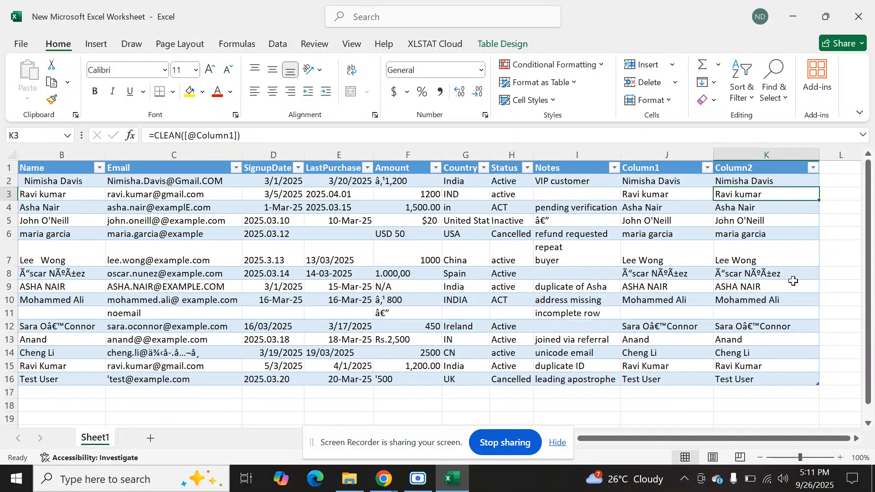
# Review the date entries in the SignupDate column, including cell D4.
pyautogui.moveTo(728, 440); pyautogui.dragTo(608, 443)
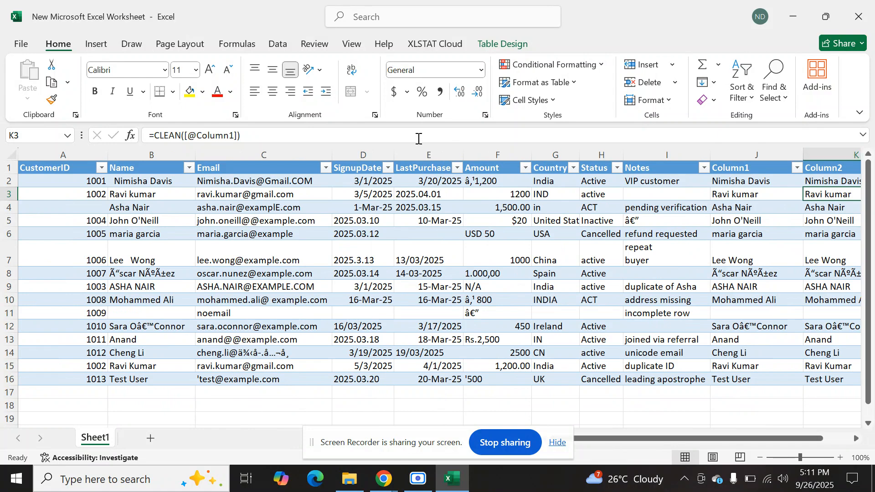
pyautogui.moveTo(379, 182); pyautogui.dragTo(387, 382)
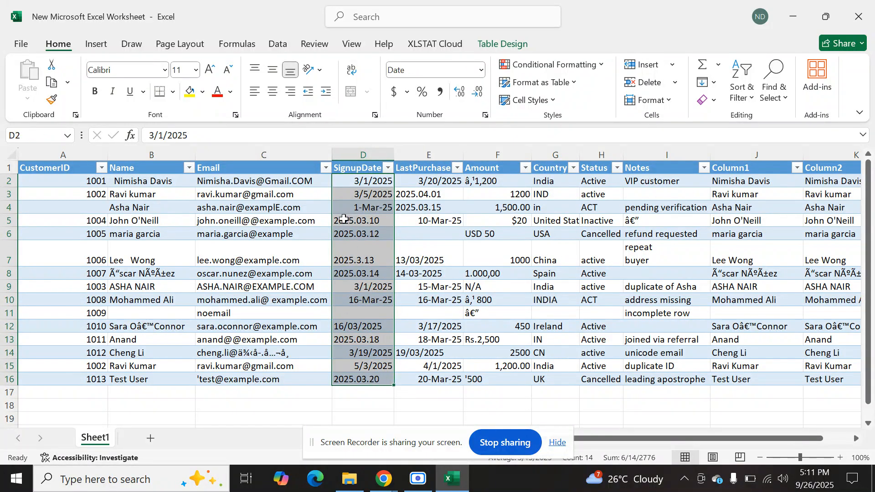
pyautogui.click(354, 208)
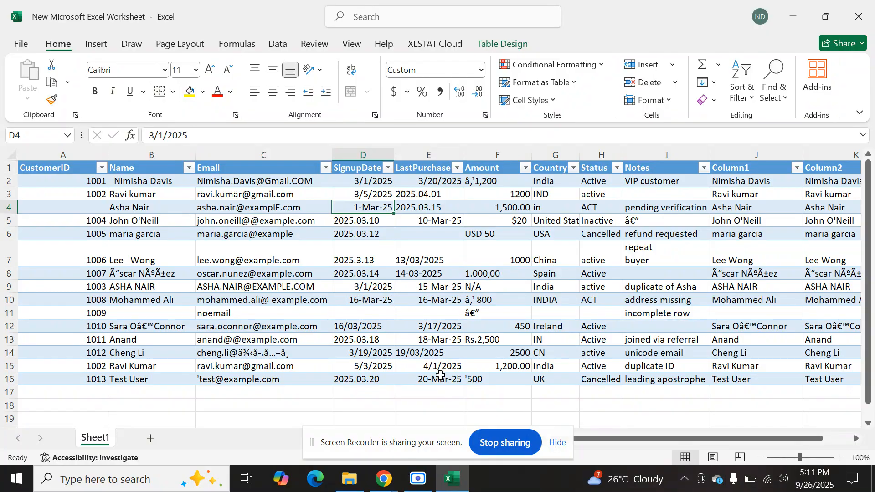
pyautogui.moveTo(687, 446); pyautogui.dragTo(701, 445)
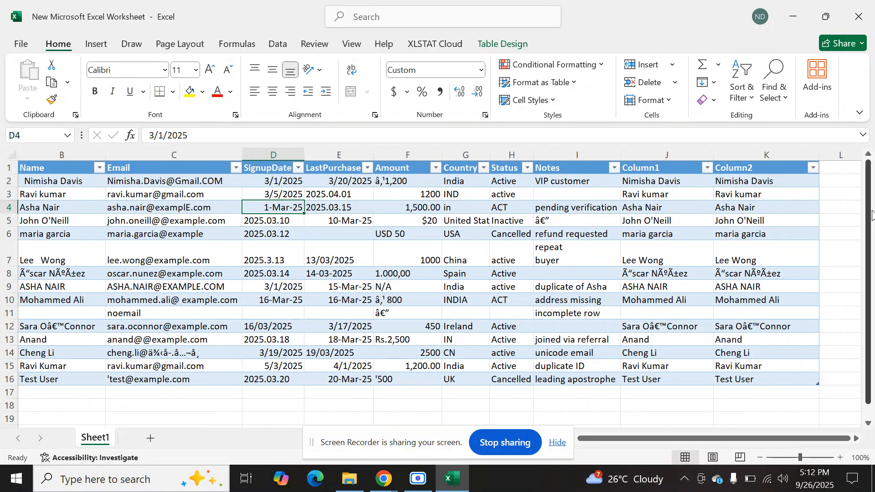
pyautogui.click(832, 181)
pyautogui.click(772, 440)
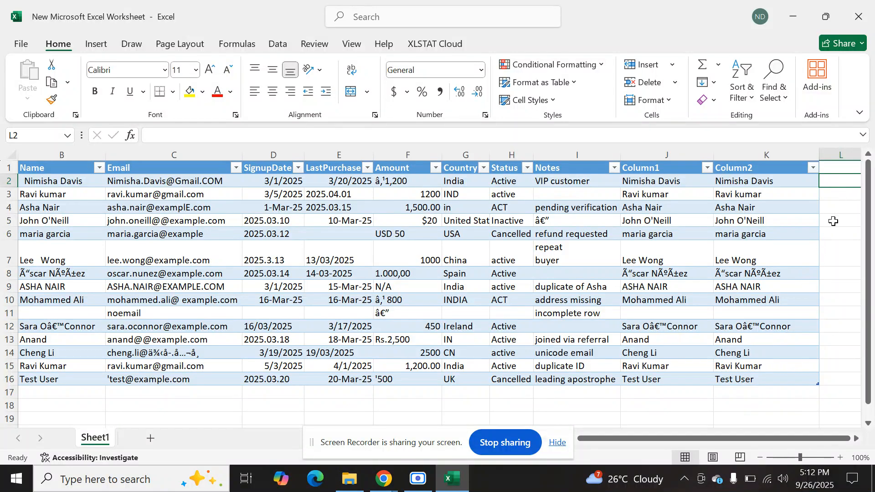
pyautogui.press('Right')
pyautogui.press('Right')
pyautogui.press('Left')
pyautogui.press('Left')
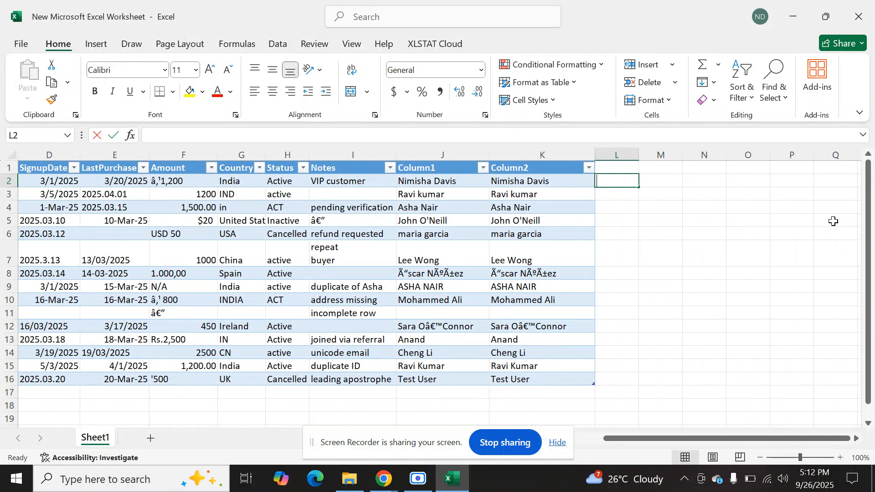
pyautogui.write('=SUB')
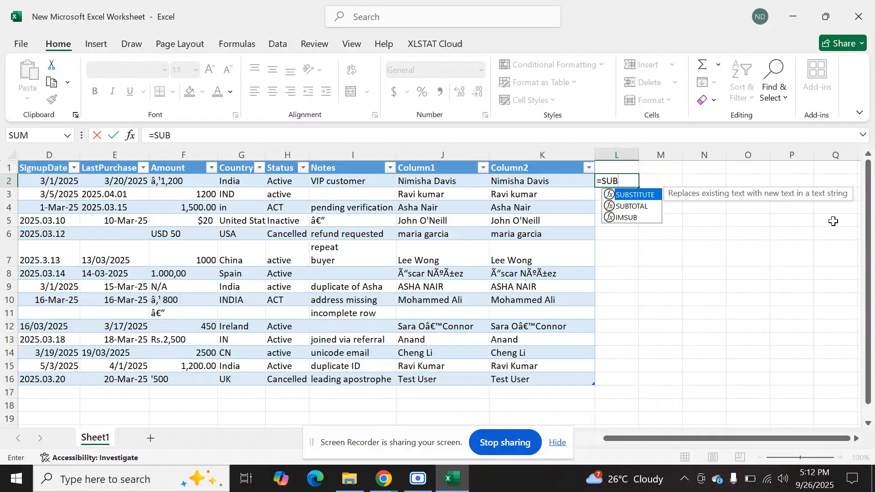
pyautogui.write('STITUT')
pyautogui.press('BackSpace')
pyautogui.press('BackSpace')
pyautogui.write('ITUT')
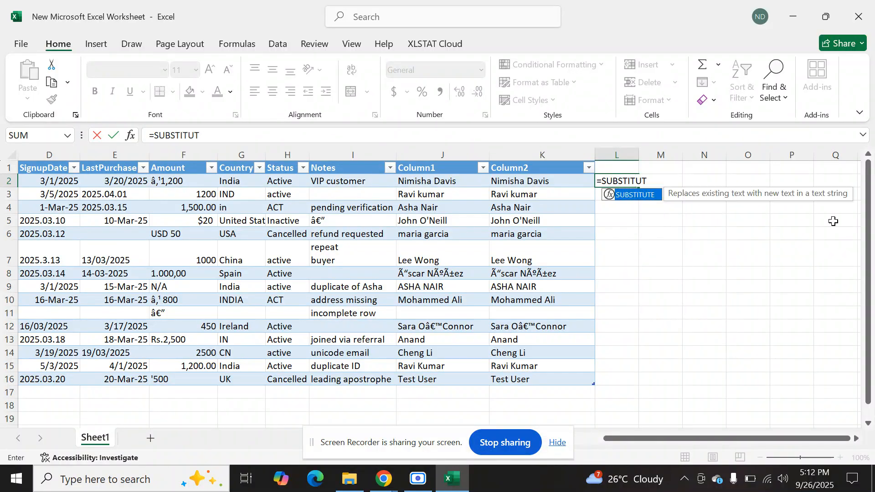
pyautogui.write('E(')
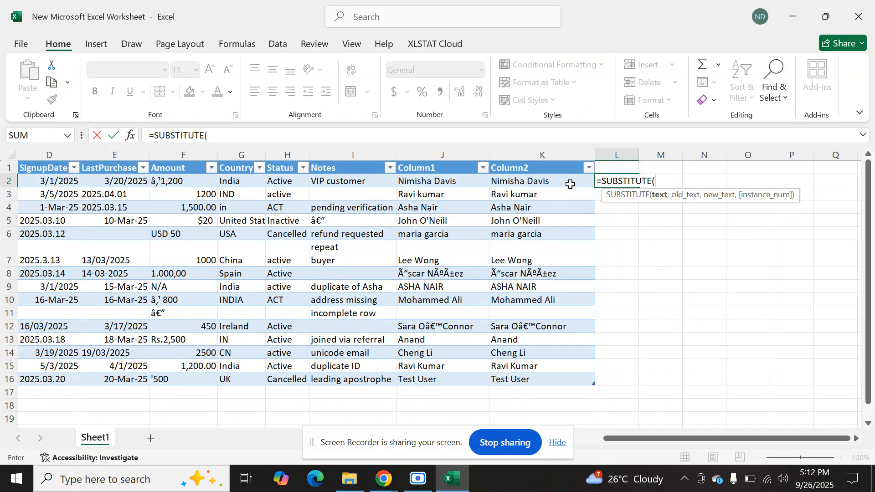
pyautogui.click(570, 184)
pyautogui.write(',"')
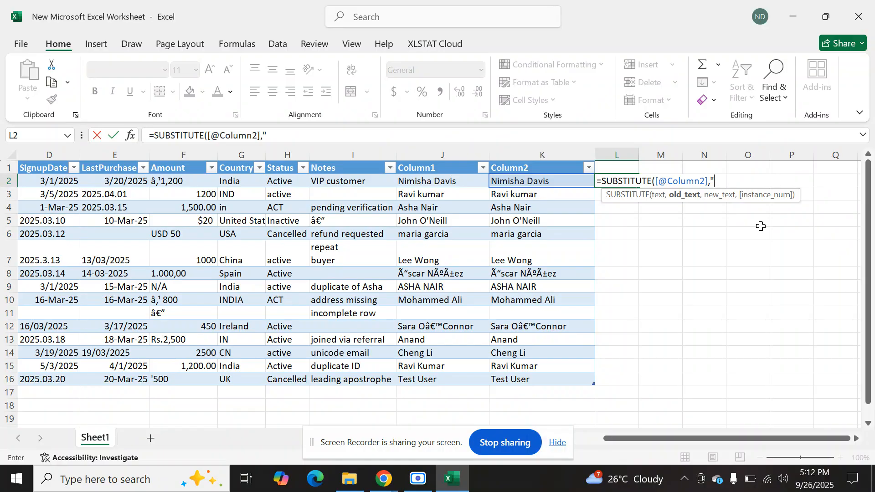
pyautogui.write('s",')
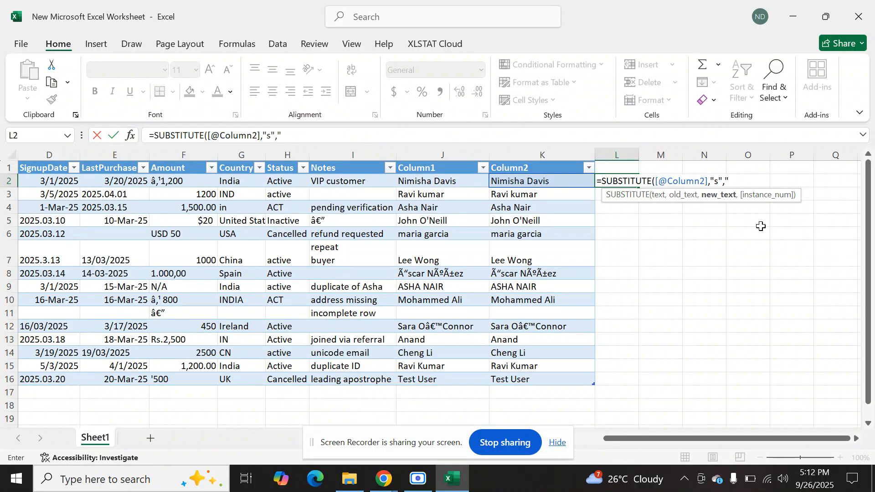
pyautogui.write('"X")')
pyautogui.press('Return')
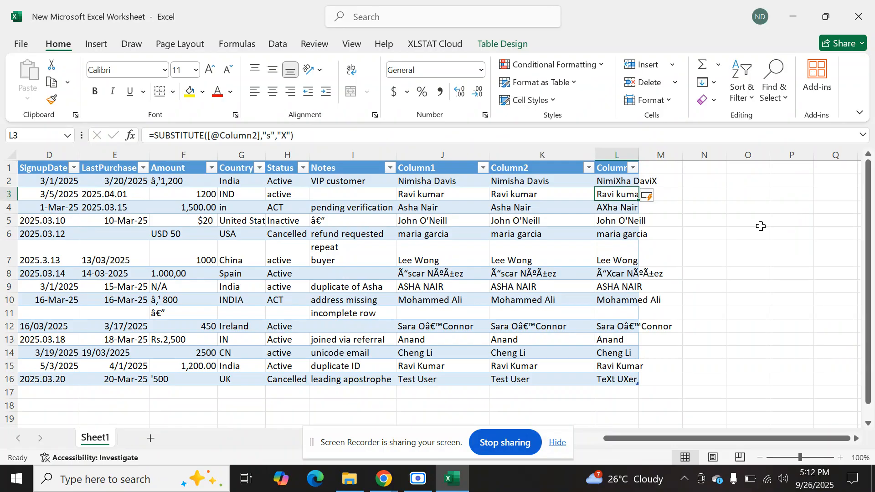
pyautogui.moveTo(639, 155); pyautogui.dragTo(762, 156)
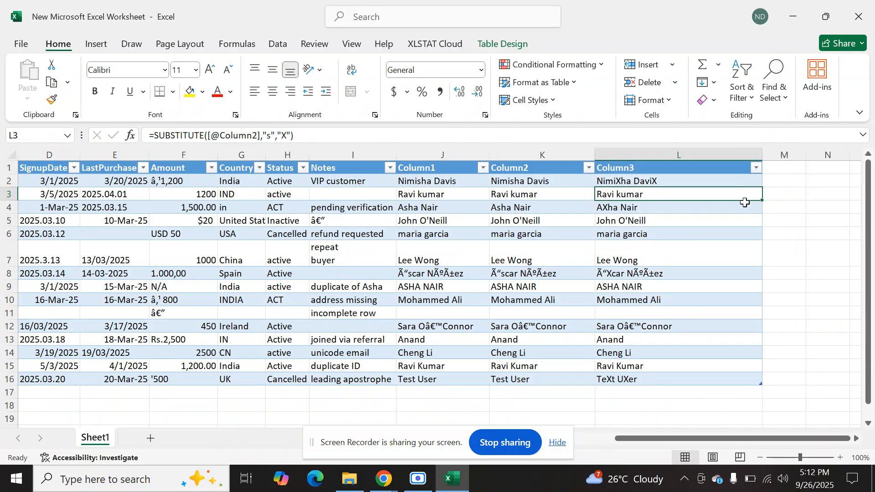
# Review the SUBSTITUTE results in Column3, including cells L2, L8 and L12.
pyautogui.click(654, 180)
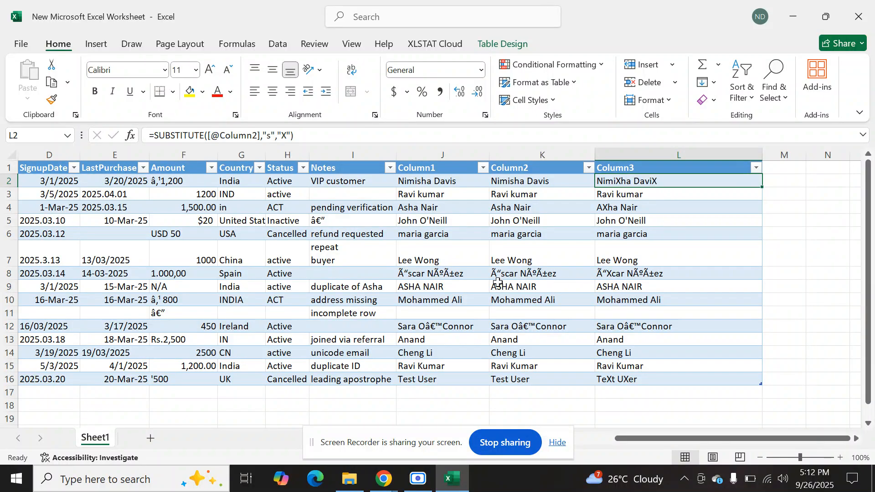
pyautogui.click(617, 275)
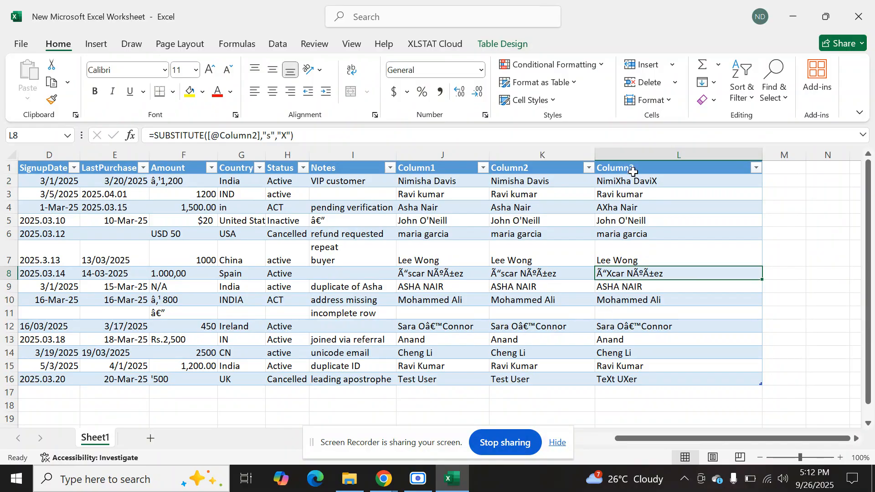
pyautogui.click(666, 325)
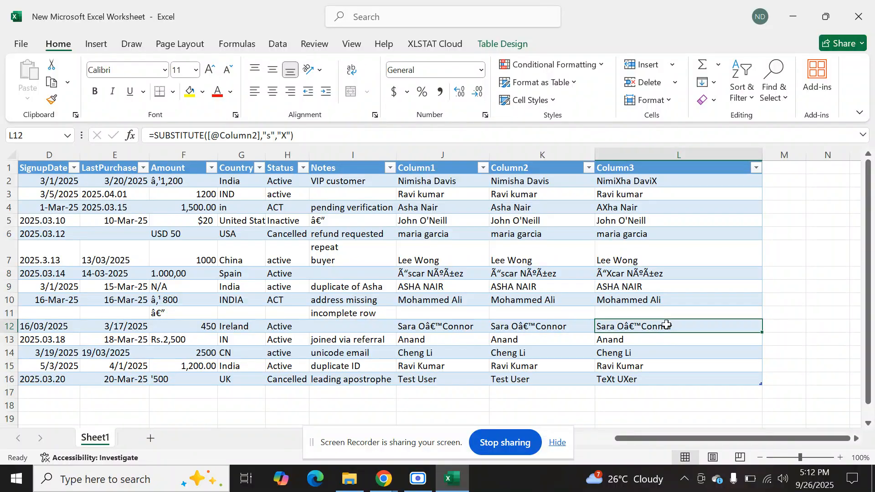
# Re-enter the text argument of the SUBSTITUTE formula in L12 as the same row's Column2 cell.
pyautogui.doubleClick(666, 324)
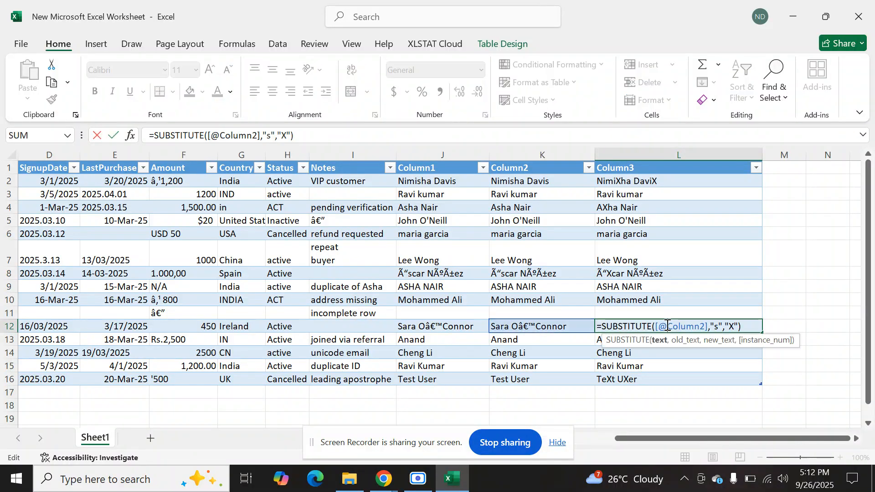
pyautogui.click(814, 297)
pyautogui.press('Left')
pyautogui.press('BackSpace')
pyautogui.press('BackSpace')
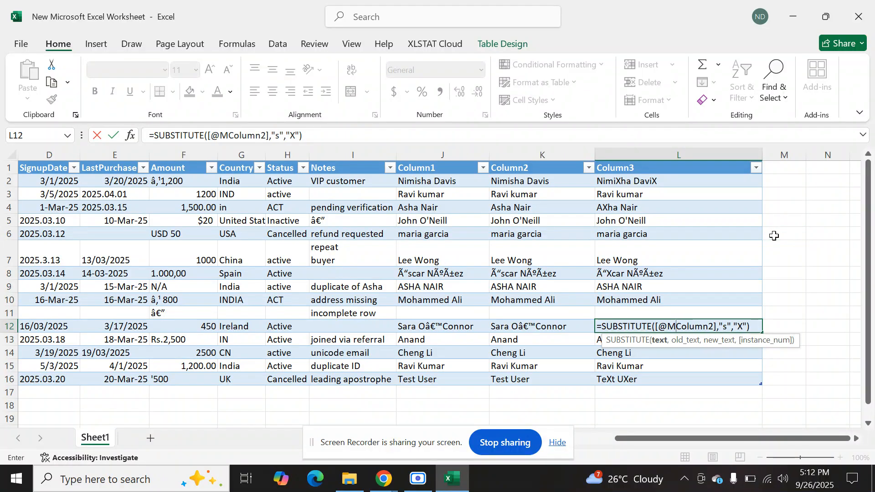
pyautogui.press('Return')
pyautogui.press('Return')
pyautogui.press('Delete')
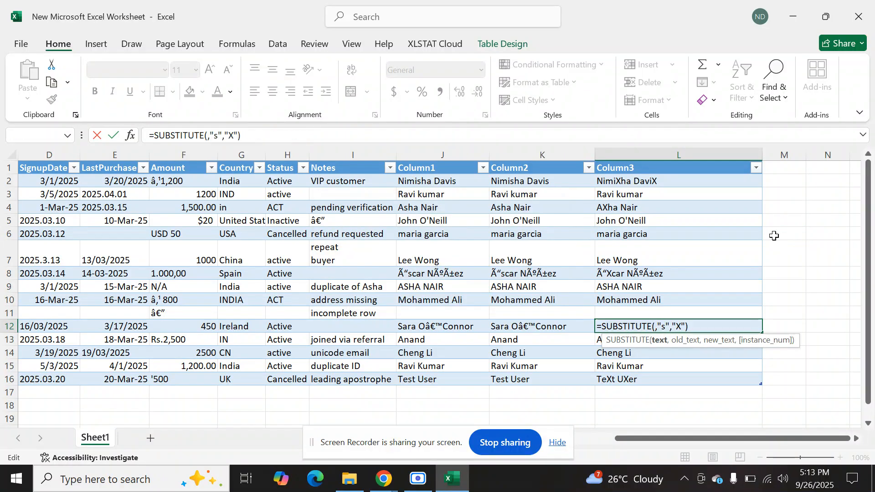
pyautogui.click(583, 331)
pyautogui.press('Return')
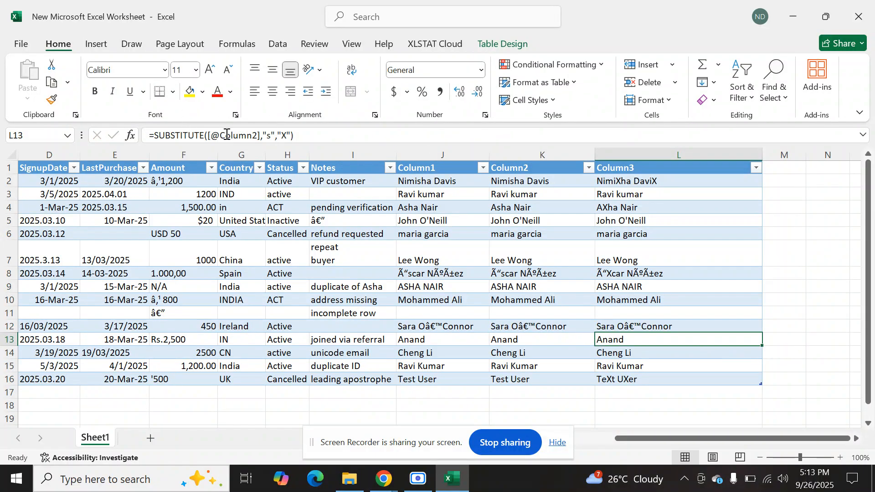
# Review the formula in L12 and the entries of the Email column in C2:C16.
pyautogui.click(641, 326)
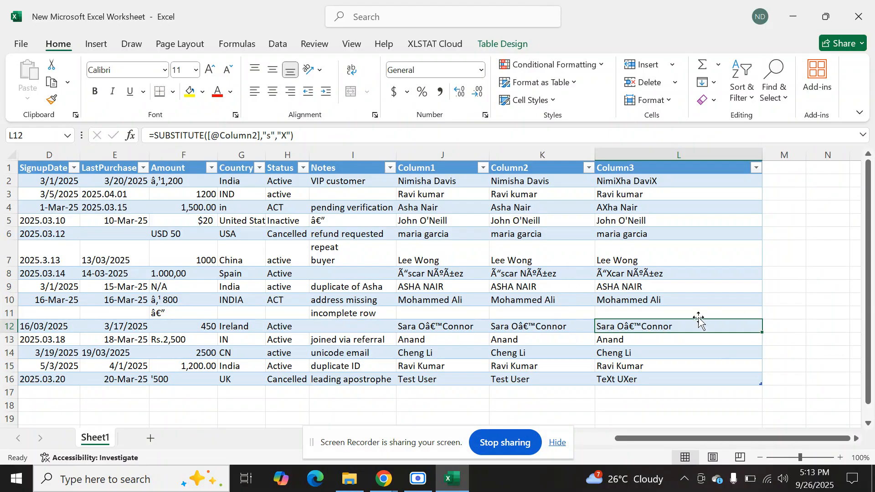
pyautogui.moveTo(688, 434); pyautogui.dragTo(672, 436)
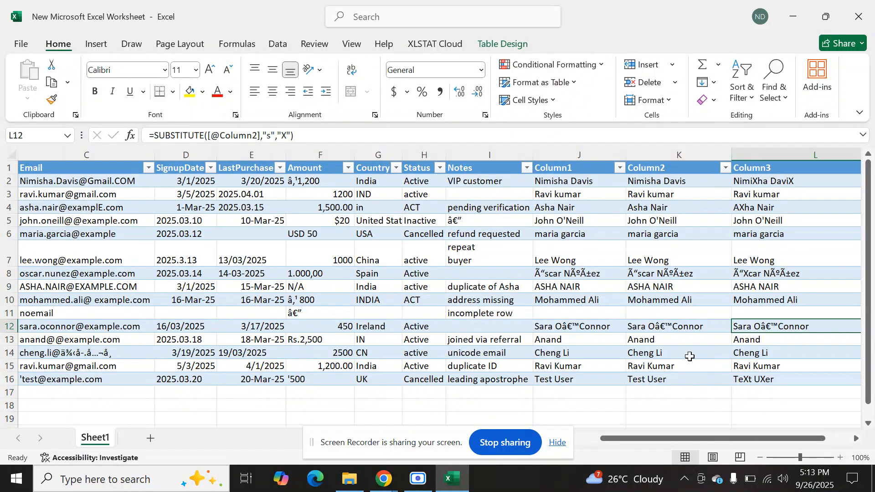
pyautogui.moveTo(674, 440)
pyautogui.mouseDown()
pyautogui.moveTo(708, 442)
pyautogui.moveTo(658, 440)
pyautogui.mouseUp()
pyautogui.moveTo(162, 183); pyautogui.dragTo(166, 385)
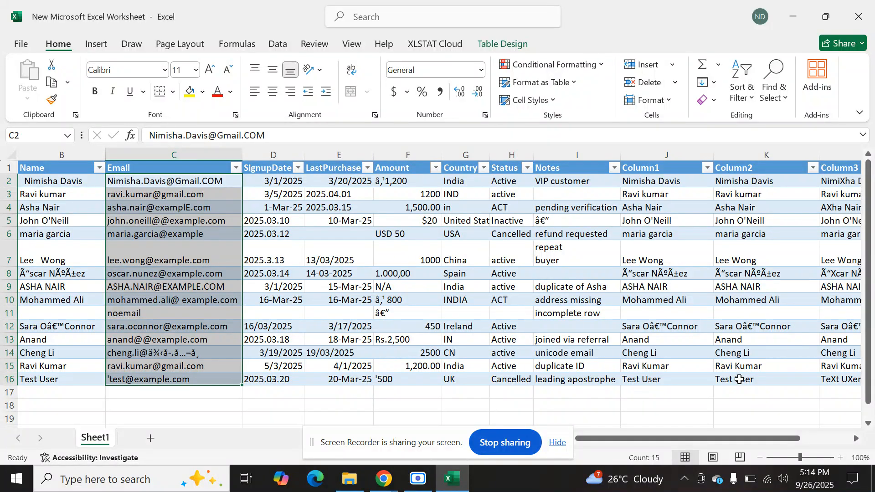
# Try to extract the part of each Email entry before the @ sign in column M with =TEXTBEFORE(C2,"@").
pyautogui.moveTo(746, 441); pyautogui.dragTo(854, 430)
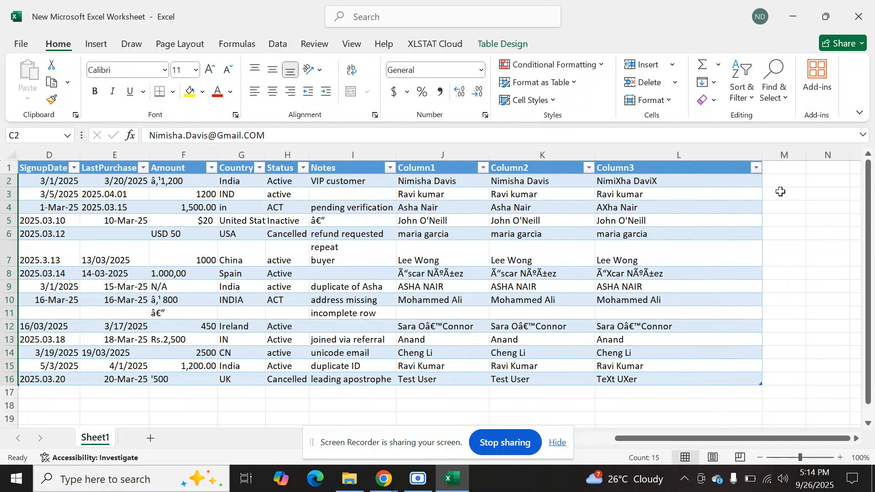
pyautogui.moveTo(741, 433); pyautogui.dragTo(710, 442)
pyautogui.click(794, 180)
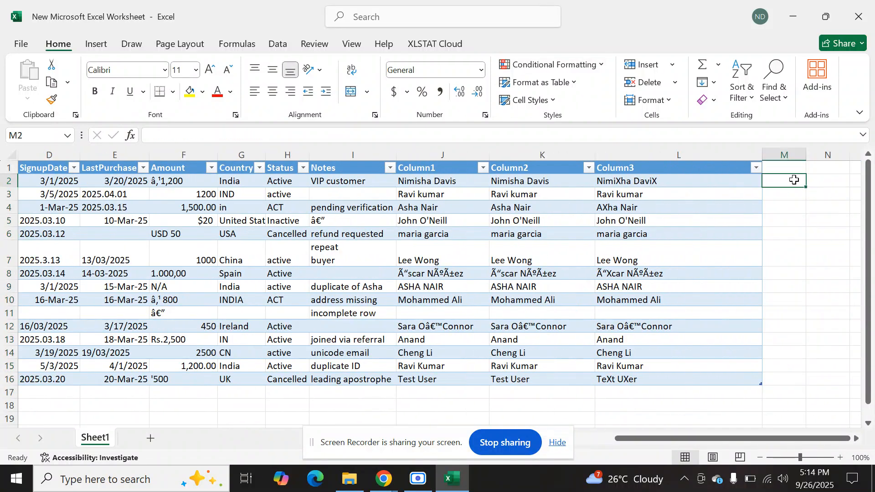
pyautogui.write('=')
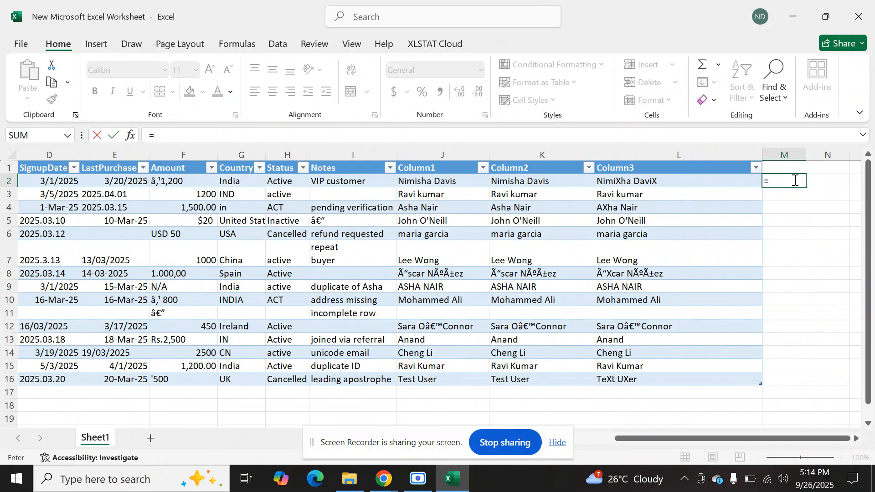
pyautogui.write('TEXTB')
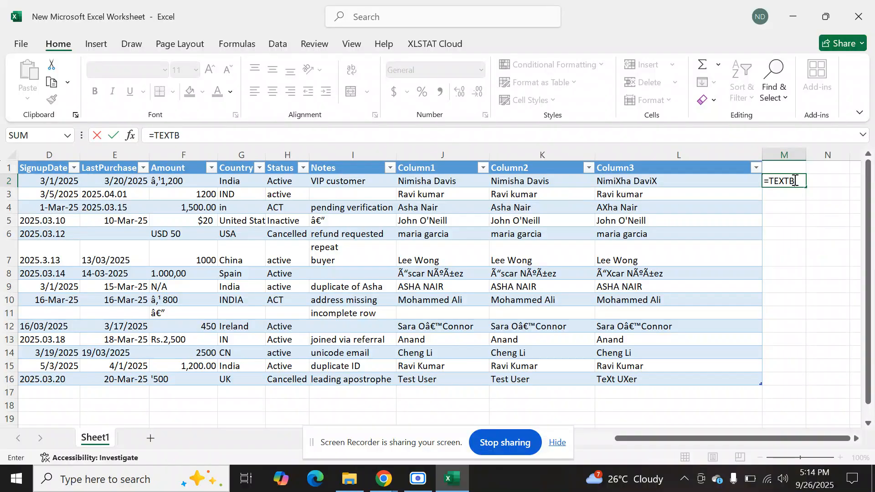
pyautogui.press('BackSpace')
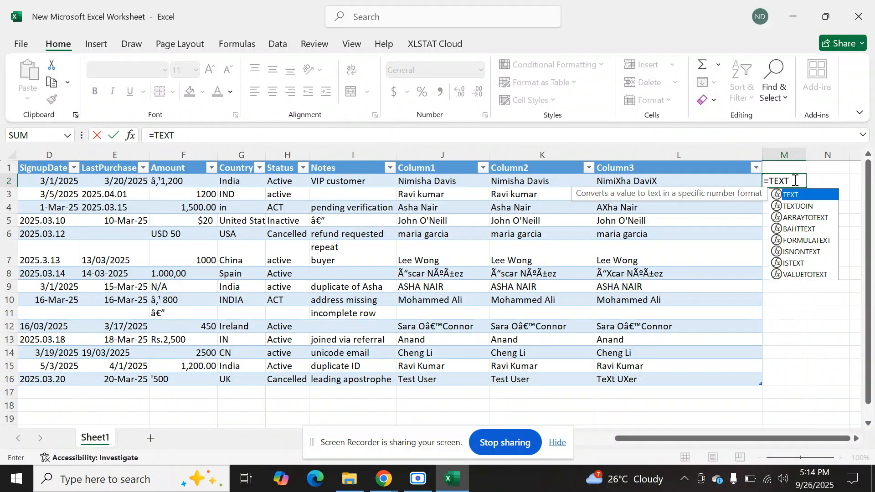
pyautogui.write('SPLI')
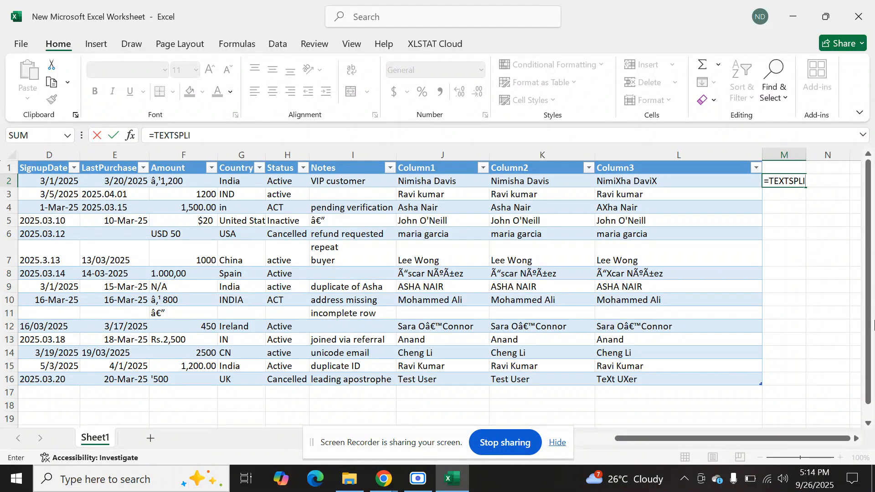
pyautogui.press('BackSpace')
pyautogui.press('BackSpace')
pyautogui.press('BackSpace')
pyautogui.press('BackSpace')
pyautogui.press('BackSpace')
pyautogui.press('BackSpace')
pyautogui.press('BackSpace')
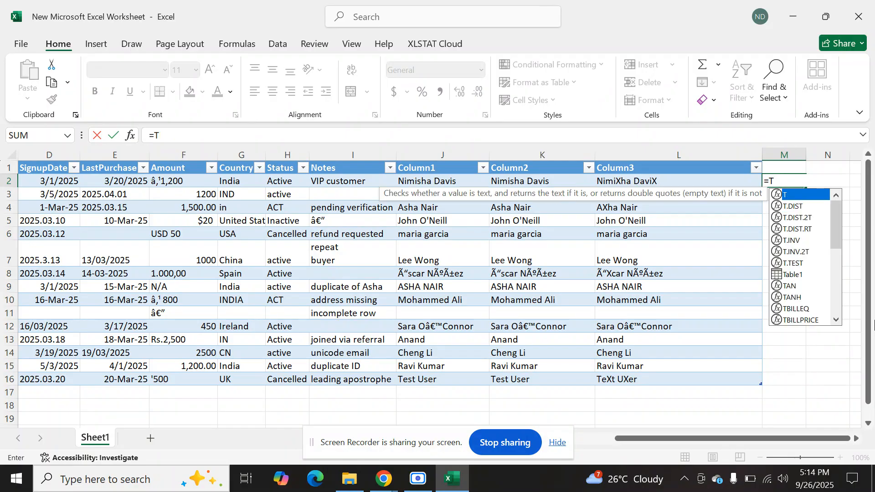
pyautogui.write('TE')
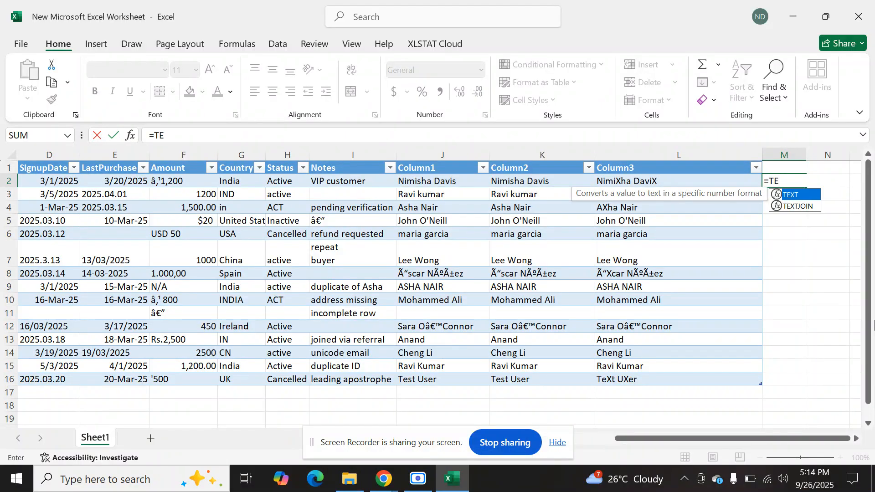
pyautogui.write('XTB')
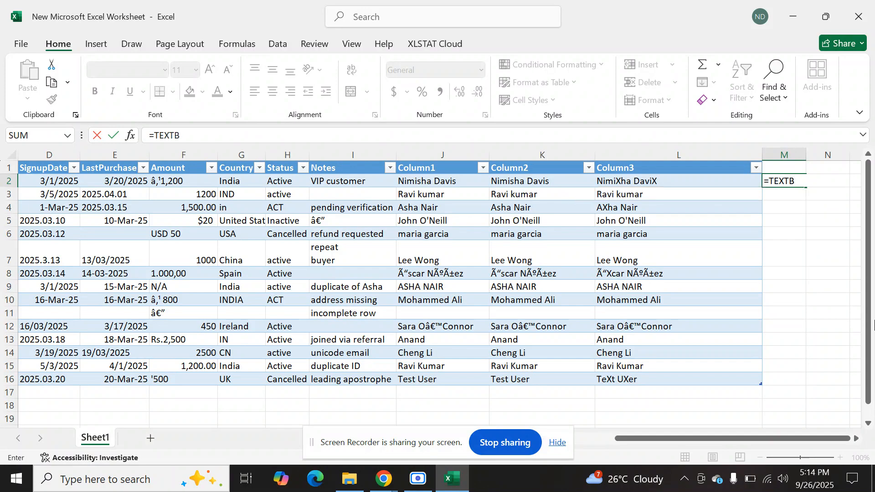
pyautogui.write('EFORE(')
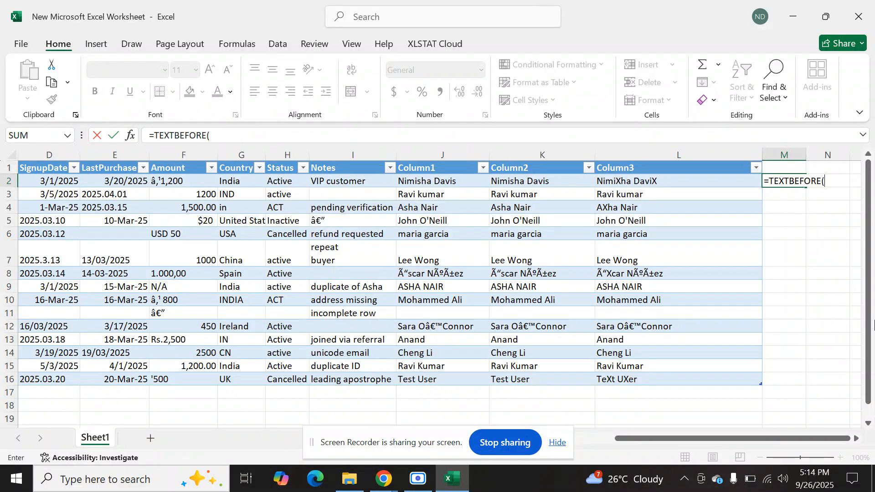
pyautogui.write('C')
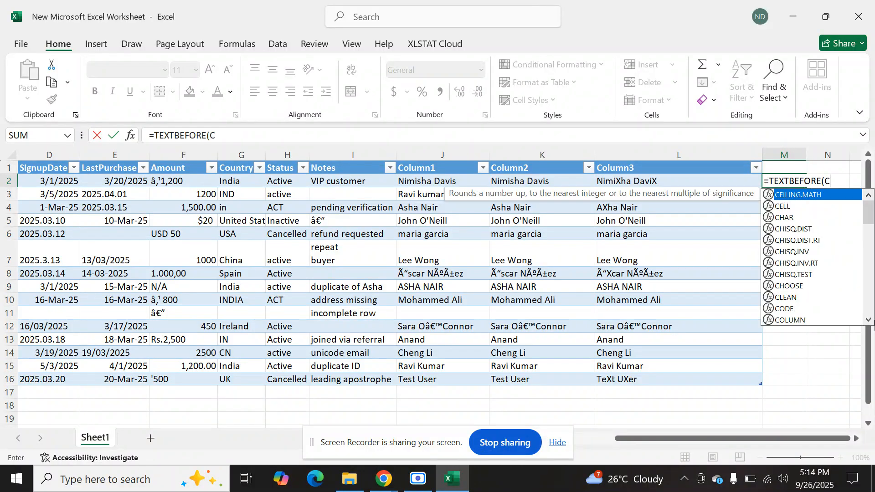
pyautogui.write('2,"@')
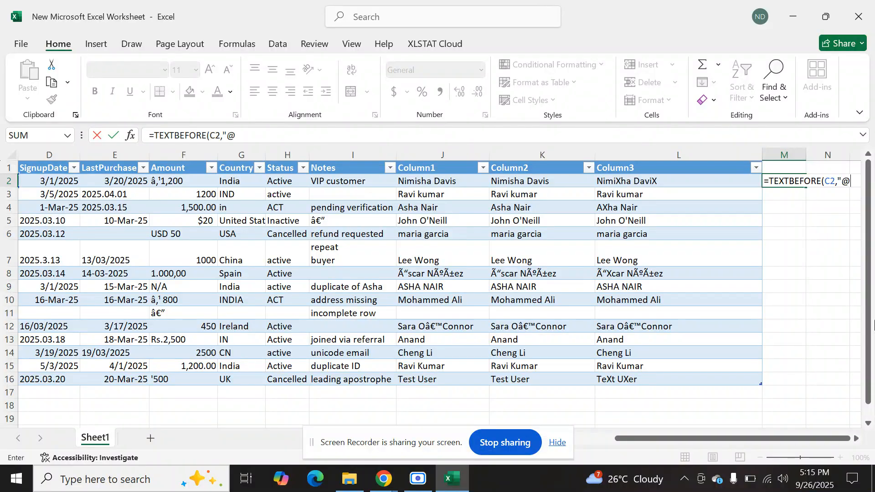
pyautogui.write('")')
pyautogui.press('Return')
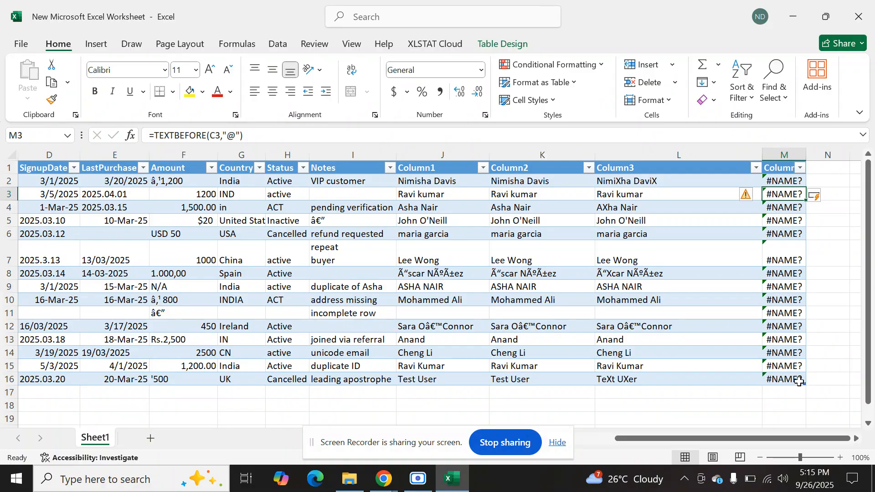
# Clear the TEXTBEFORE formula from cell M2.
pyautogui.click(779, 173)
pyautogui.doubleClick(780, 181)
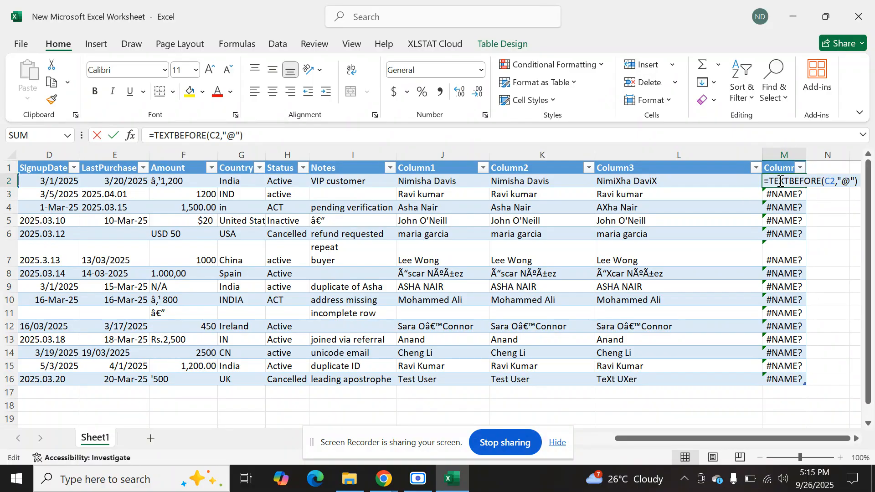
pyautogui.press('Return')
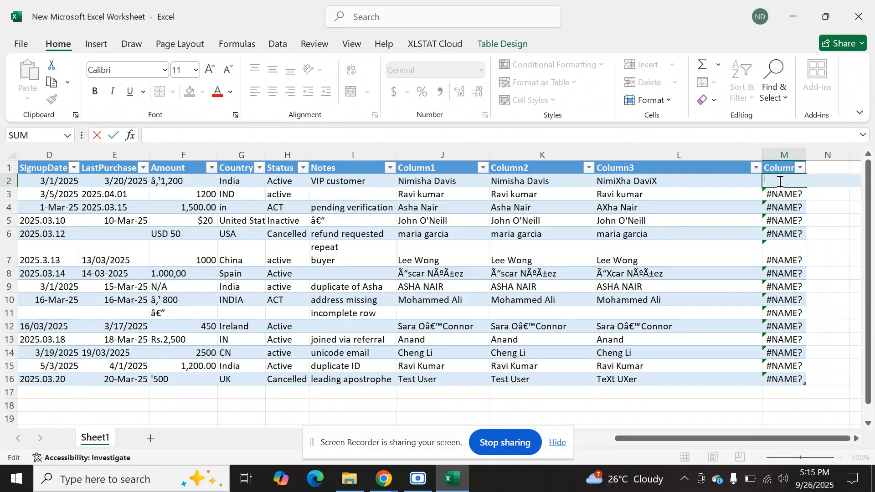
pyautogui.click(779, 181)
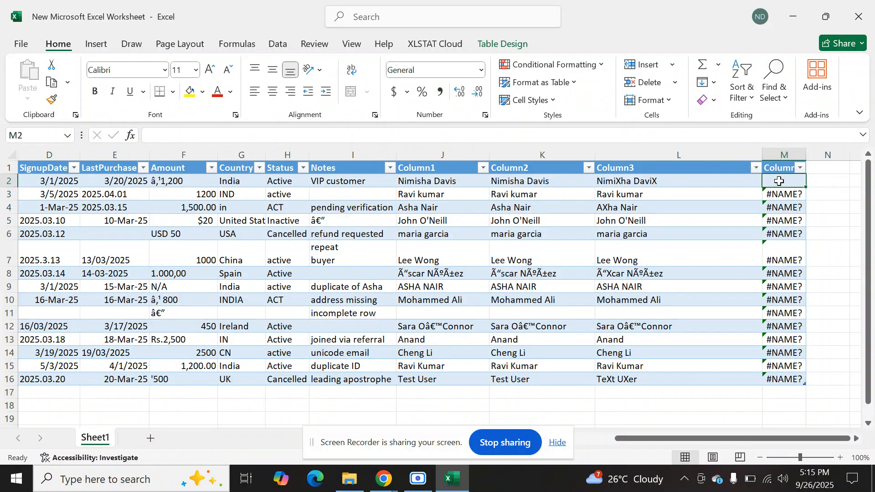
# Extract the text before the @ of each Email entry into column M with =LEFT(C2,SEARCH("@",C2)-1), and widen the column to fit.
pyautogui.write('=LEFT')
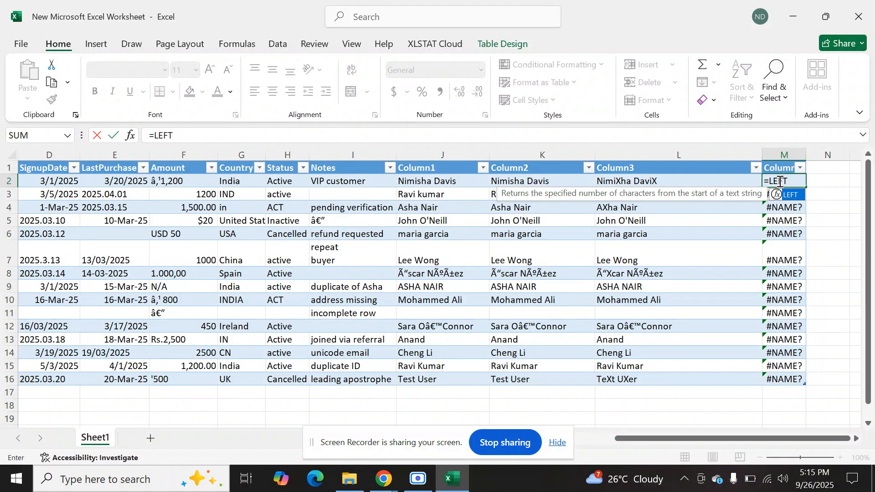
pyautogui.write('(')
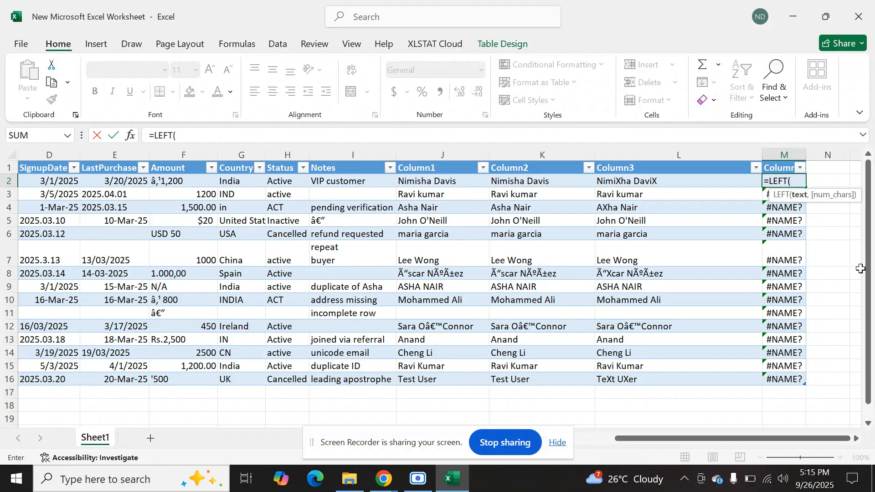
pyautogui.write('C2,')
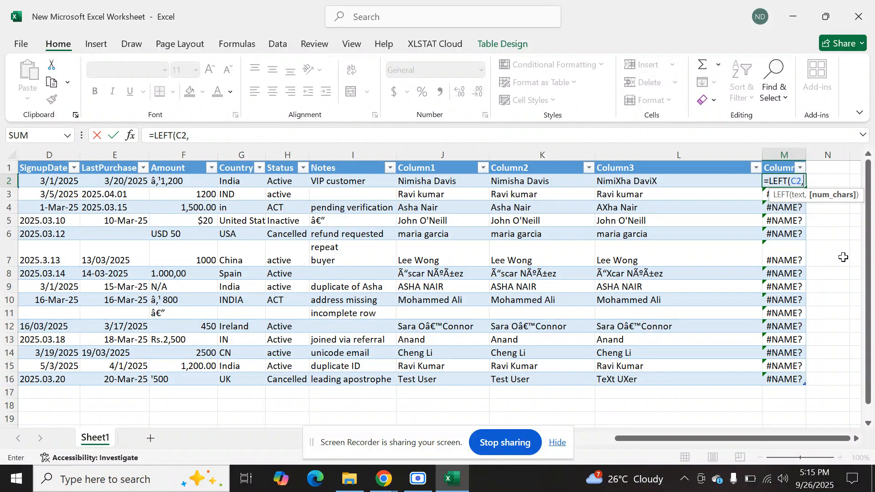
pyautogui.write('SEARCH')
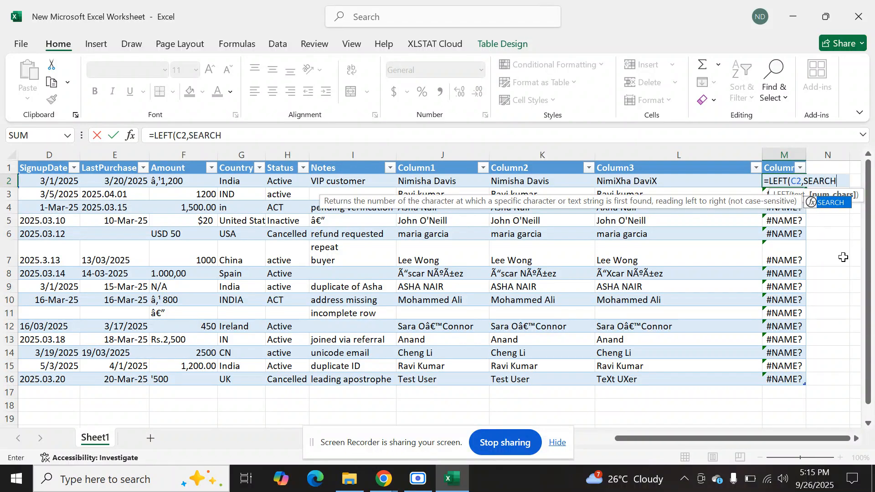
pyautogui.write('(')
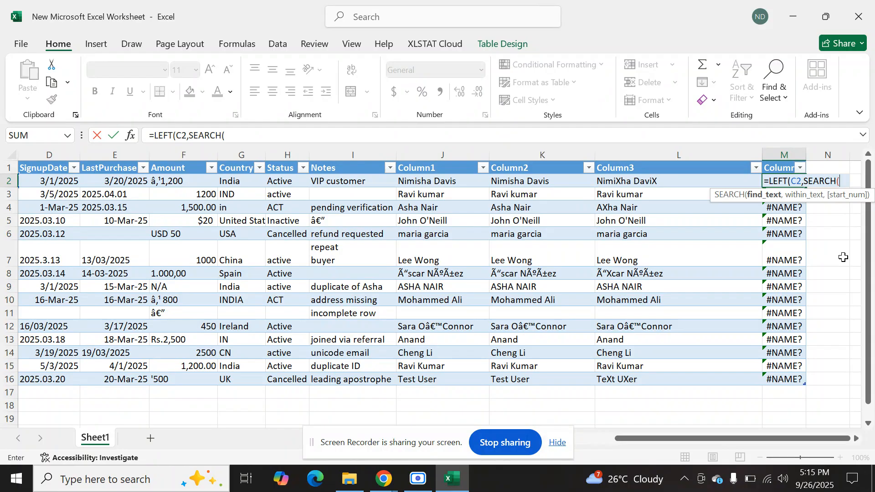
pyautogui.write('"@",C2')
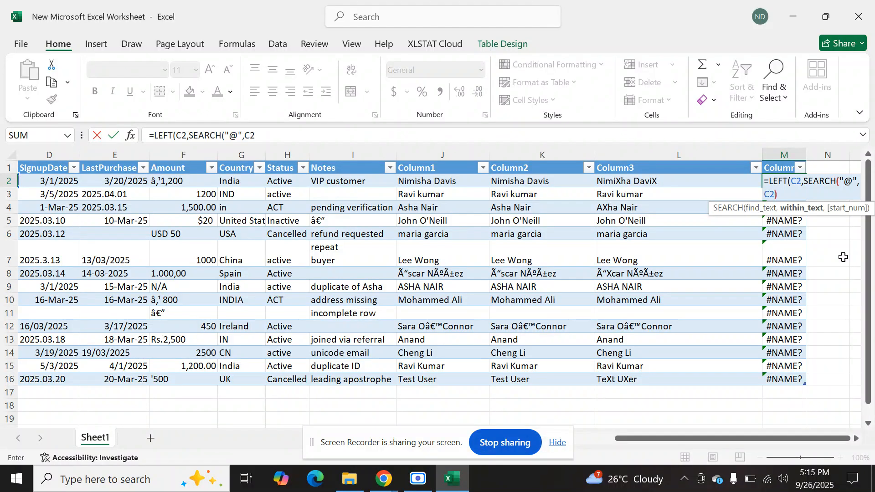
pyautogui.write(')')
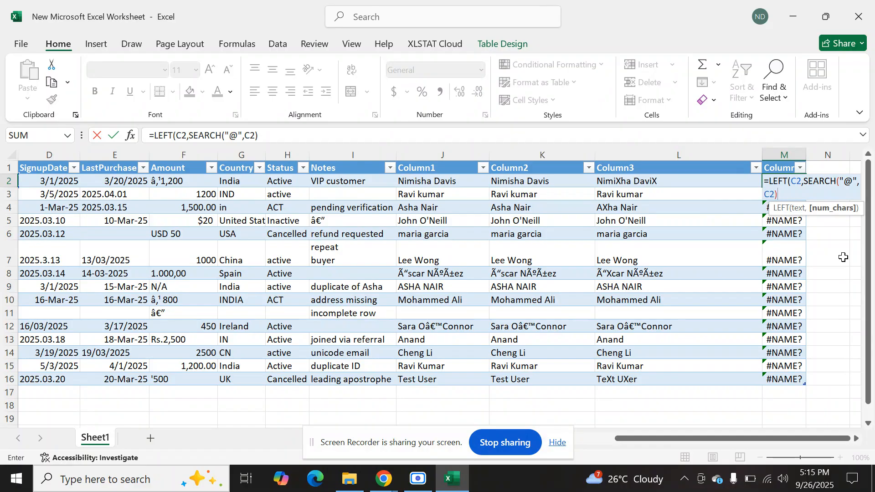
pyautogui.write('-1)')
pyautogui.press('Return')
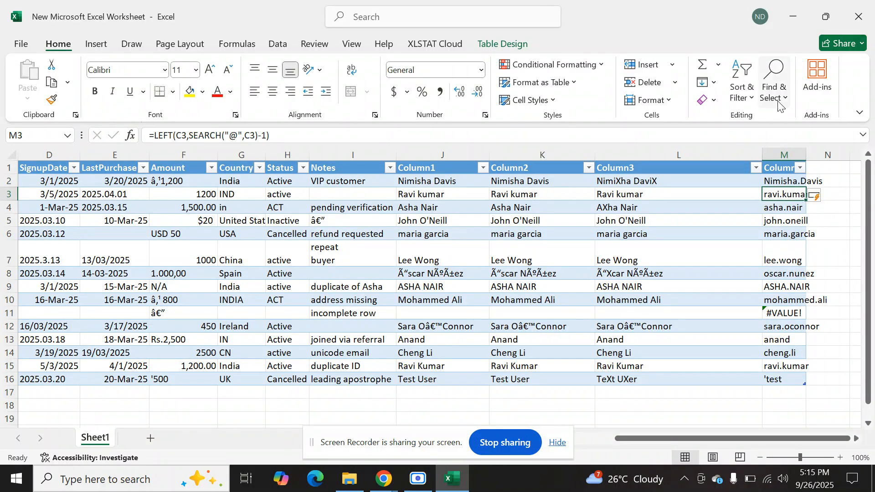
pyautogui.moveTo(806, 154); pyautogui.dragTo(859, 154)
pyautogui.click(828, 178)
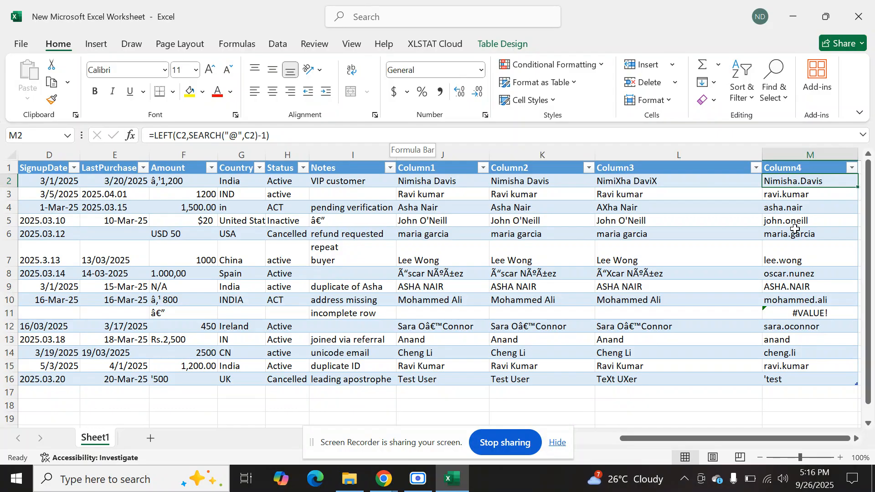
# Compare the formula in M11 with the Name and Email entries of its row, and return to M2.
pyautogui.click(789, 312)
pyautogui.moveTo(722, 438); pyautogui.dragTo(676, 438)
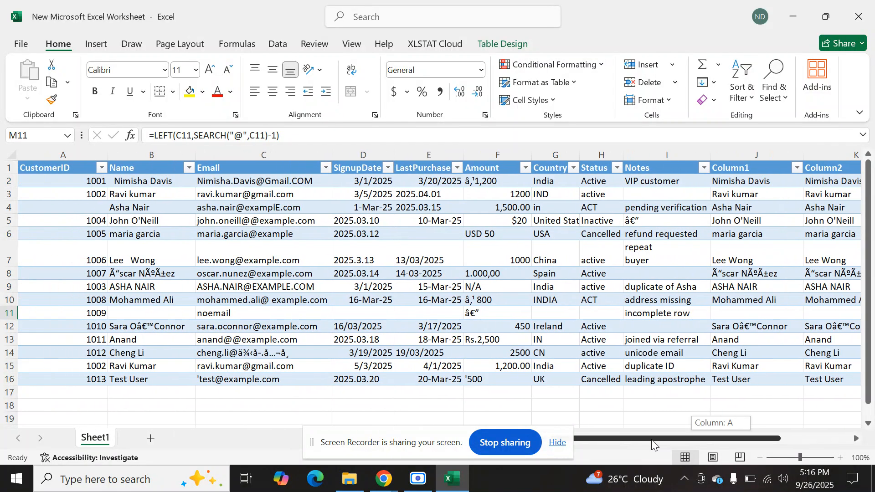
pyautogui.click(160, 316)
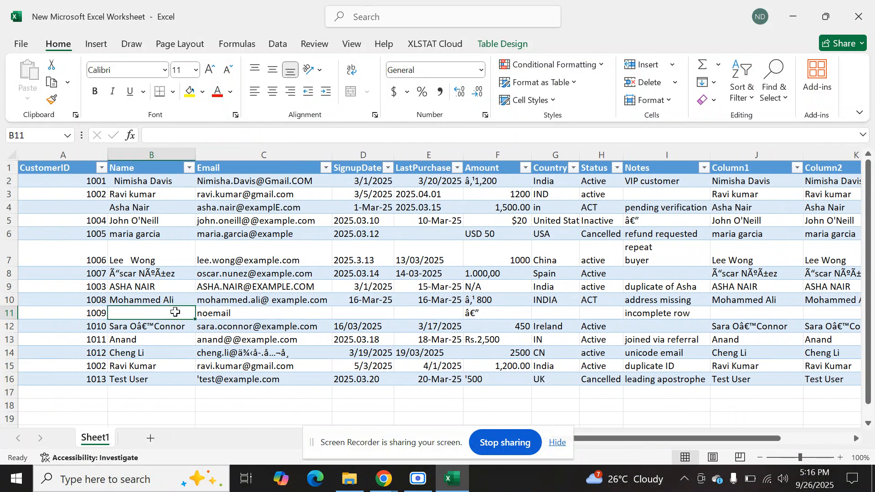
pyautogui.moveTo(603, 441); pyautogui.dragTo(669, 441)
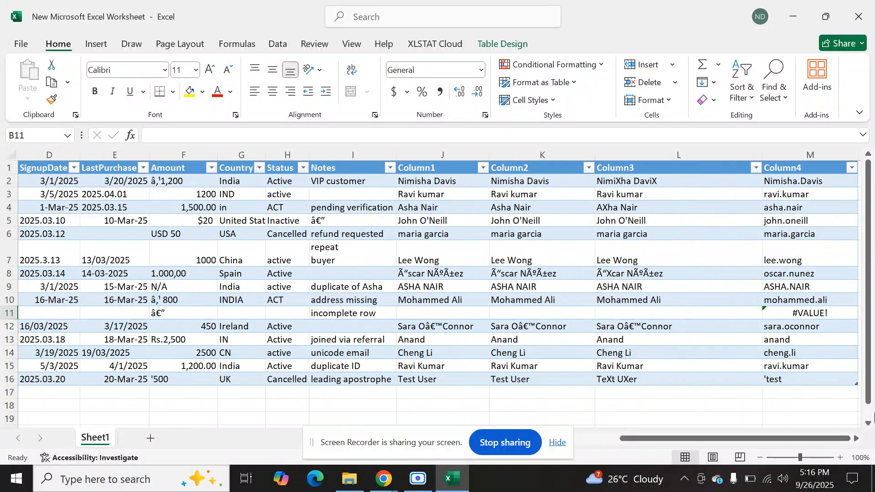
pyautogui.click(792, 182)
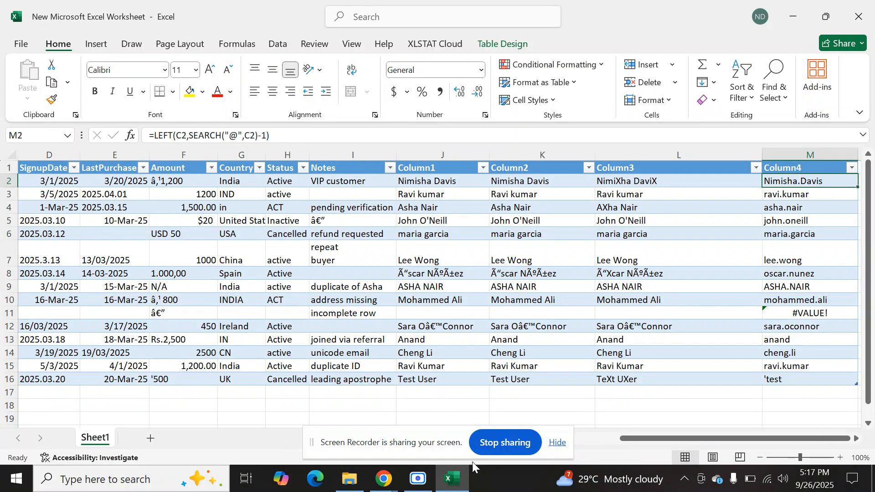
# Create a new text document on the desktop, open it in Notepad and enlarge its text to 140%.
pyautogui.press('super+d')
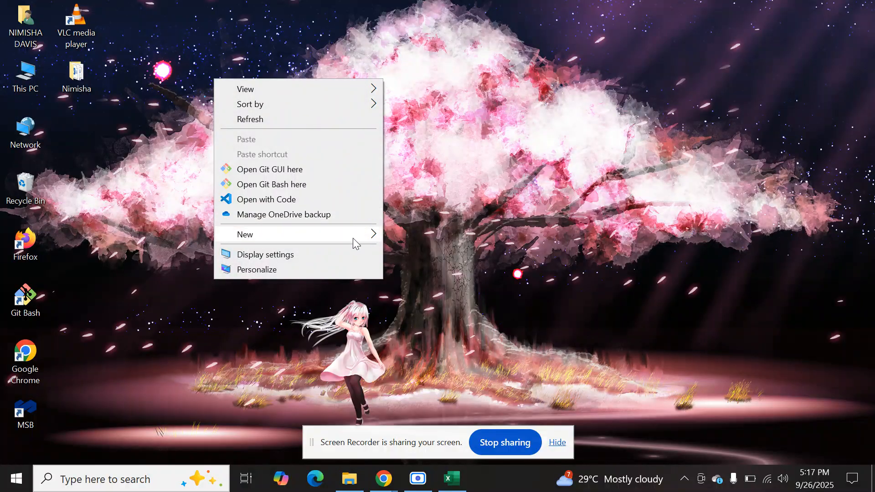
pyautogui.moveTo(353, 236)
pyautogui.click(452, 371)
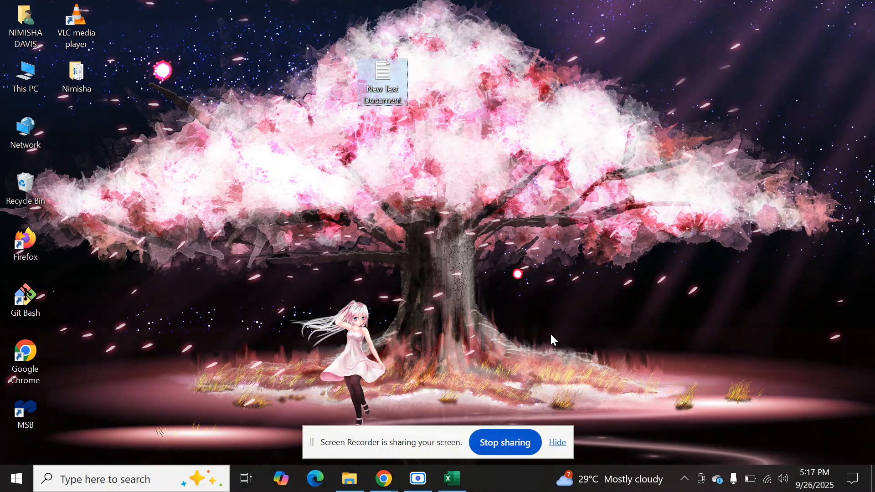
pyautogui.press('Return')
pyautogui.hotkey('ctrl', '+')
pyautogui.hotkey('ctrl', '+')
pyautogui.hotkey('ctrl', '+')
pyautogui.hotkey('ctrl', '+')
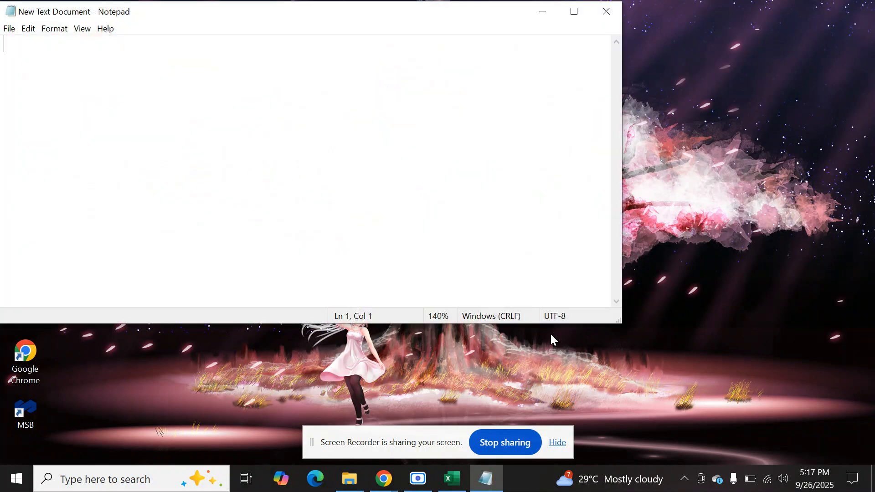
# Switch to the Excel worksheet and select the whole formula text of cell M2 for copying.
pyautogui.hotkey('alt', 'Tab')
pyautogui.click(385, 137)
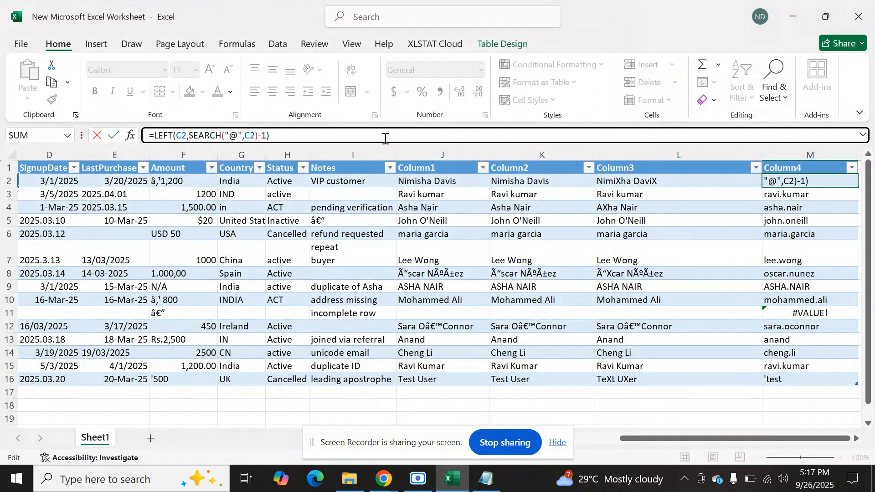
pyautogui.hotkey('ctrl', 'a')
pyautogui.hotkey('alt', 'Tab')
pyautogui.hotkey('alt', 'Tab')
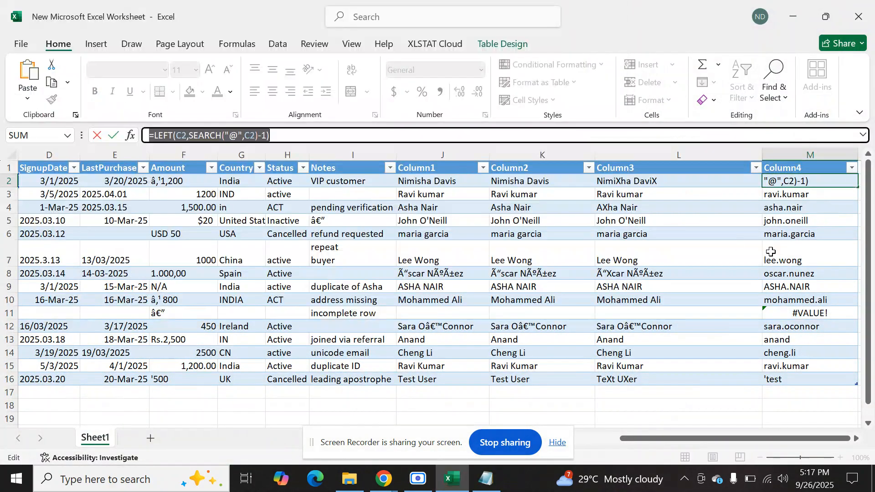
pyautogui.click(713, 331)
pyautogui.hotkey('ctrl', 'z')
pyautogui.click(755, 412)
pyautogui.hotkey('ctrl', 'c')
pyautogui.hotkey('ctrl', 'z')
pyautogui.click(755, 411)
pyautogui.hotkey('ctrl', 'z')
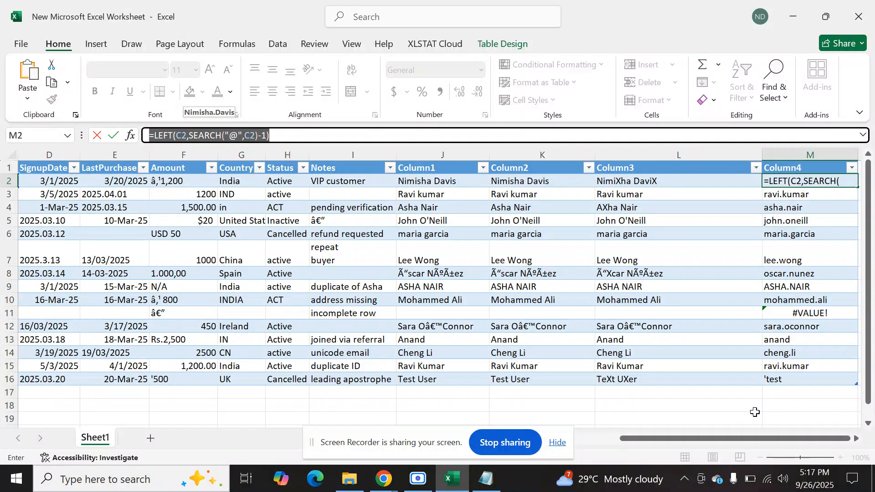
# Copy the formula text from cell M2 and paste it into the text document in Notepad.
pyautogui.doubleClick(816, 181)
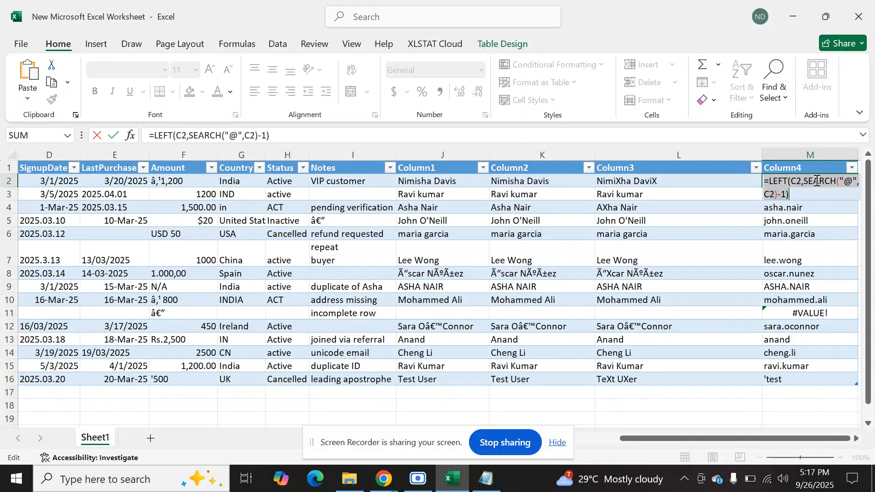
pyautogui.press('Return')
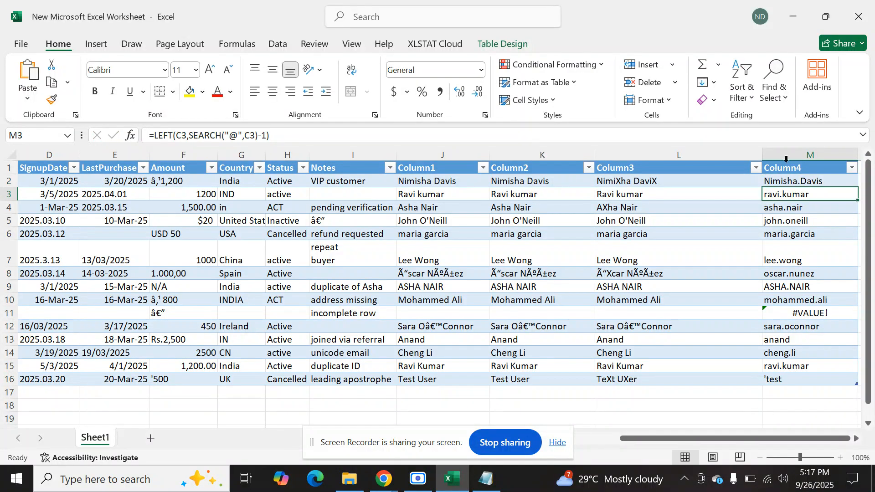
pyautogui.hotkey('alt', 'Tab')
pyautogui.hotkey('ctrl', 'v')
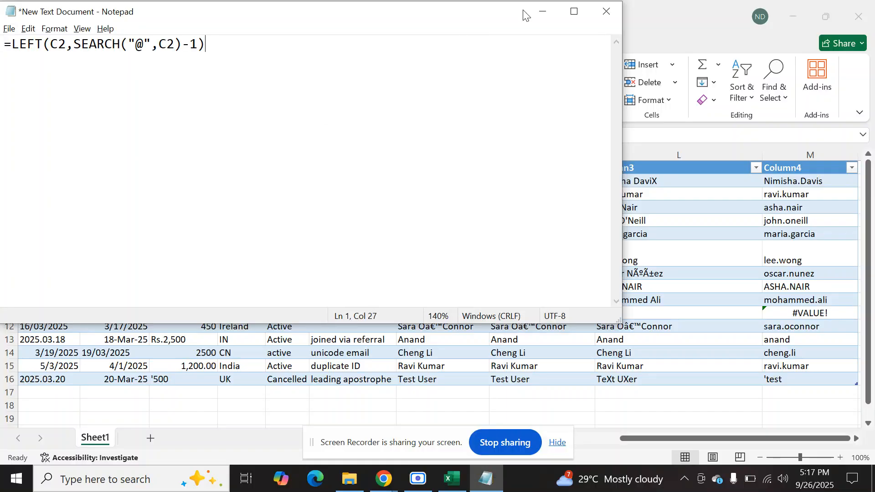
# Maximize the Notepad window, enlarge its text to 170% and write a sample email address below the formula.
pyautogui.click(564, 12)
pyautogui.hotkey('ctrl', '+')
pyautogui.hotkey('ctrl', '+')
pyautogui.hotkey('ctrl', '+')
pyautogui.press('Return')
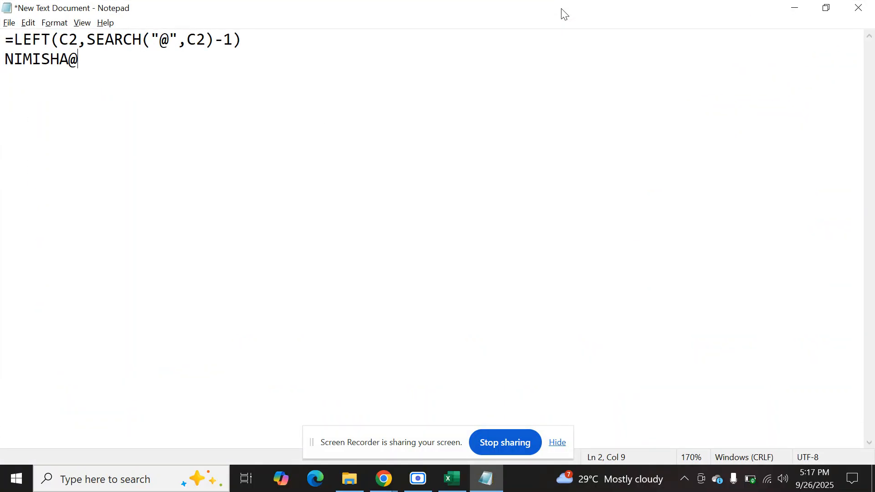
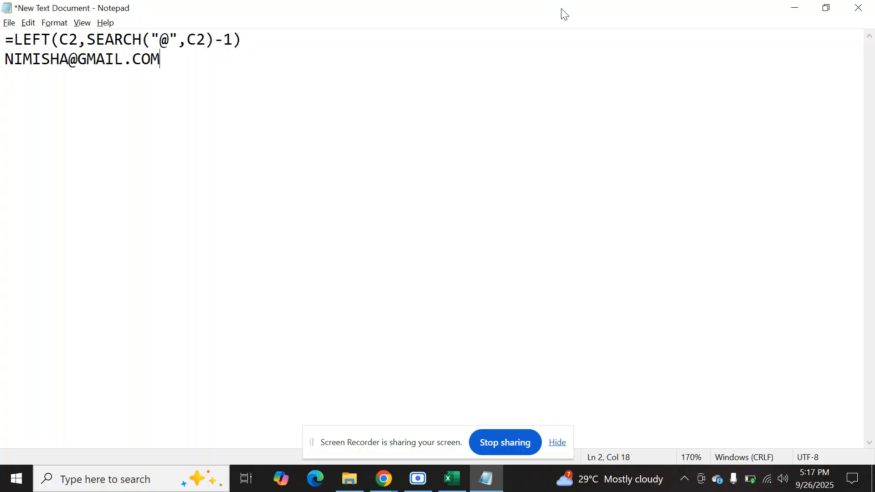
# Number the characters of the sample address through the @ sign by writing 12345678 on the line below it.
pyautogui.press('Return')
pyautogui.write('123456')
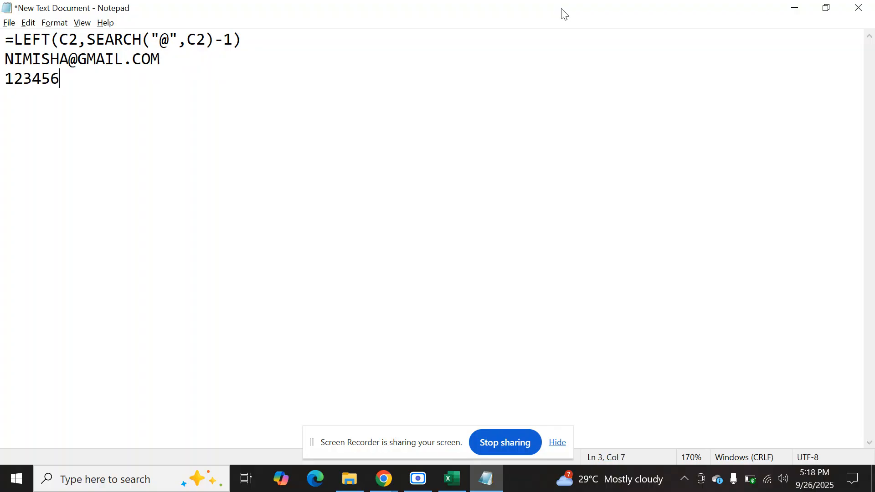
pyautogui.write('78')
# Leave a blank line and write SEARCH("@",C2) -------->8 to explain the inner function of the formula.
pyautogui.press('Return')
pyautogui.press('Return')
pyautogui.write('SEARCH(')
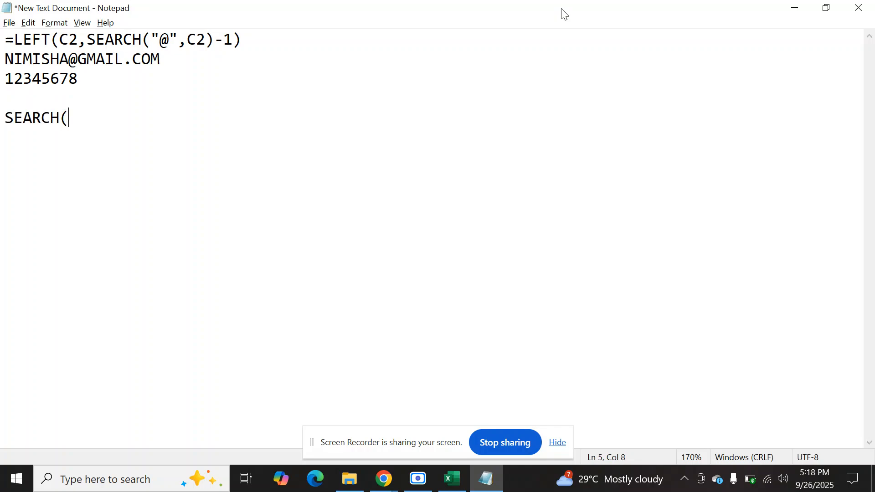
pyautogui.write('"@",C2) -------->')
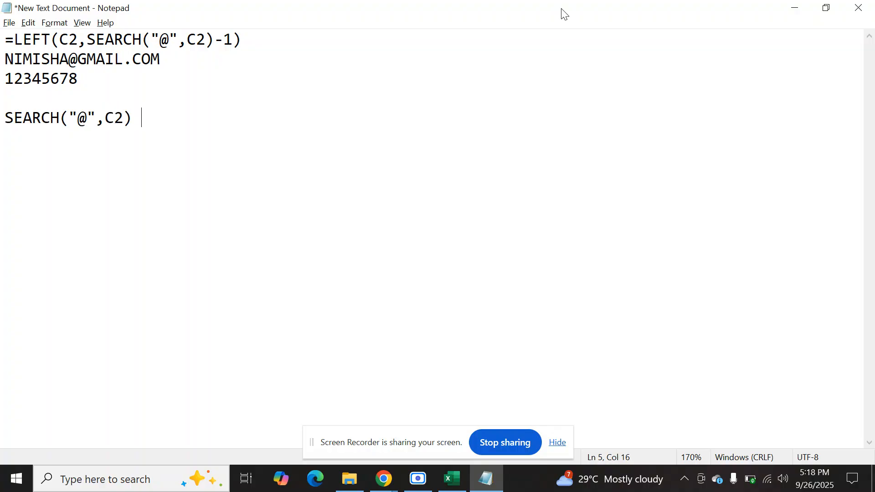
pyautogui.write('8')
# Write LEFT(C2,8-1) on the next line, with the SEARCH part replaced by its value.
pyautogui.press('Return')
pyautogui.write('LEFT(C2,SEARCH')
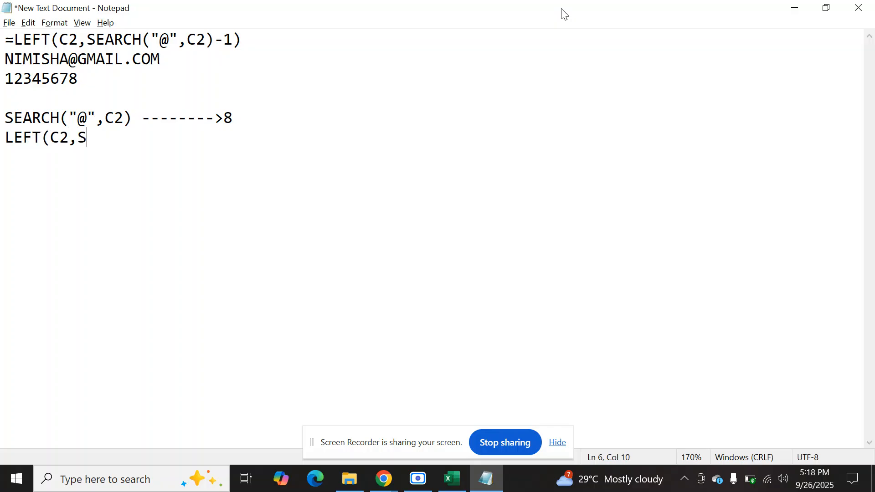
pyautogui.press('BackSpace')
pyautogui.press('BackSpace')
pyautogui.press('BackSpace')
pyautogui.press('BackSpace')
pyautogui.press('BackSpace')
pyautogui.press('BackSpace')
pyautogui.write('8-1)')
# Write LEFT(C2,7)----------- on the next line, followed by the part of the sample address before the @.
pyautogui.press('Return')
pyautogui.write('LEFT(C')
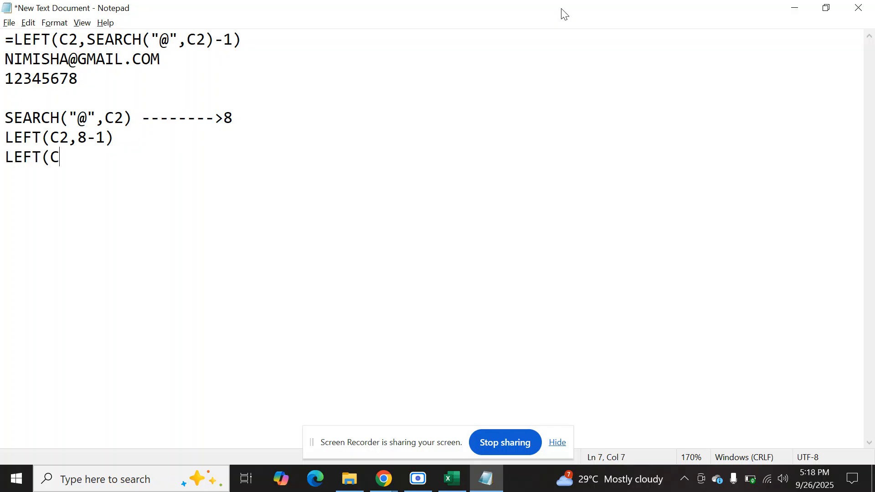
pyautogui.write('2,7)')
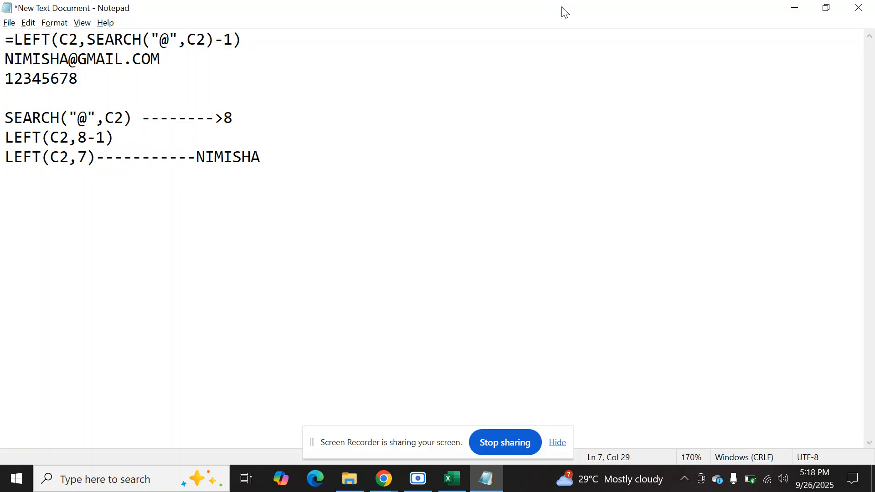
# Switch to the Excel workbook and begin a formula in cell N2, beside the Column4 data.
pyautogui.click(440, 489)
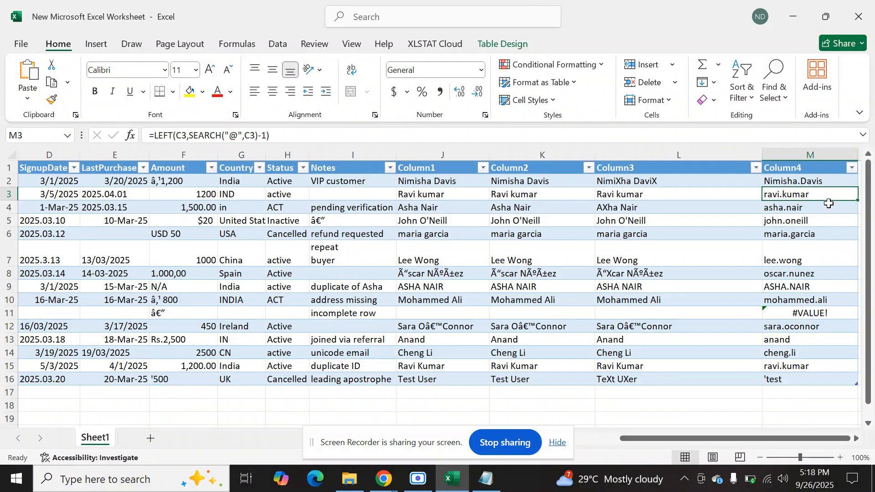
pyautogui.click(827, 183)
pyautogui.press('Right')
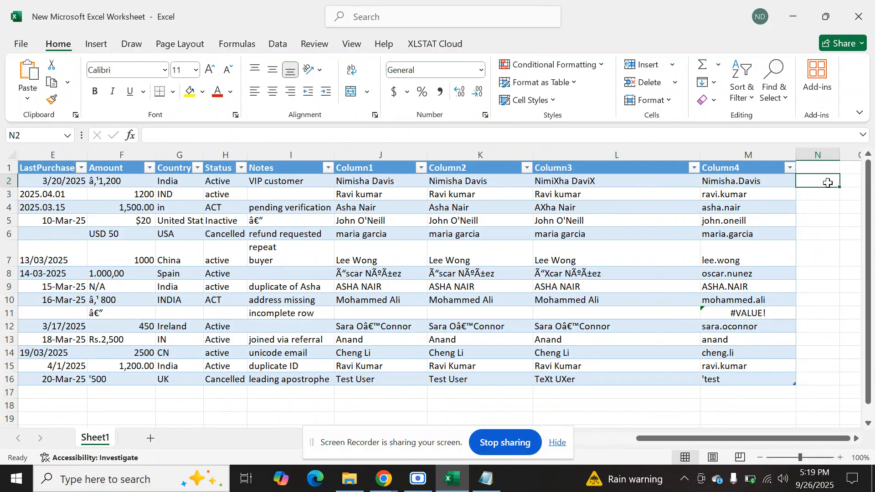
pyautogui.write('=')
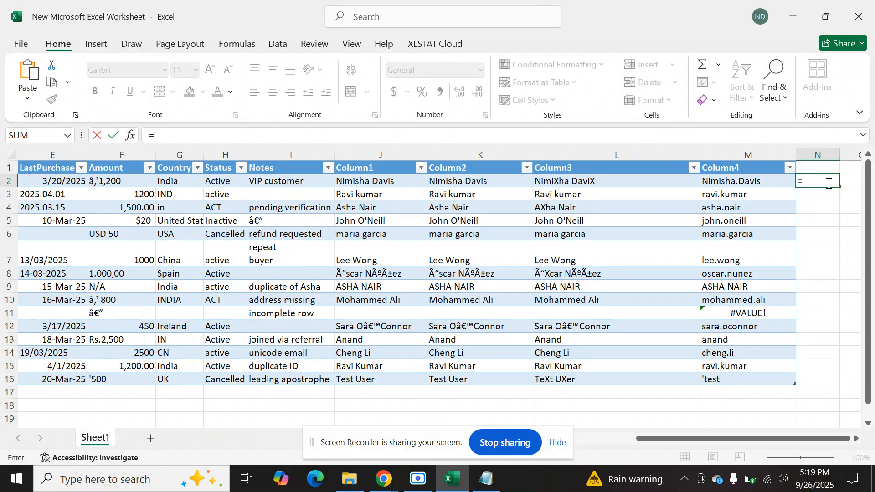
pyautogui.write('text')
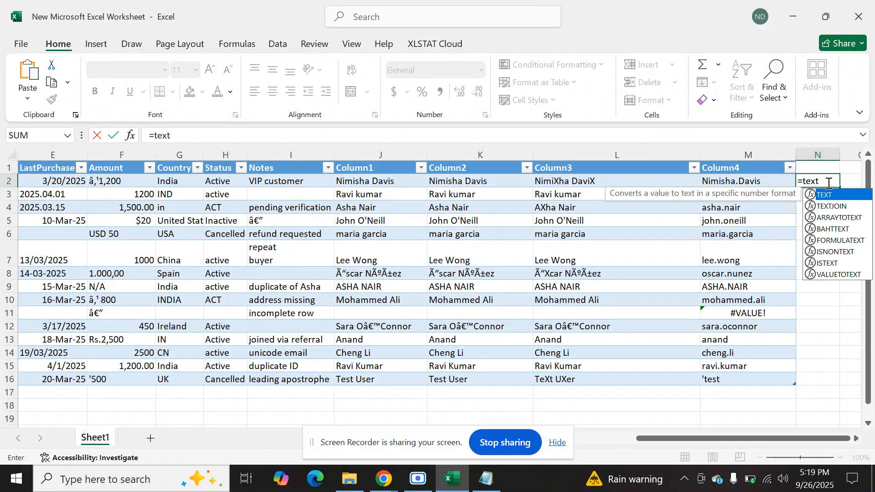
pyautogui.press('BackSpace')
pyautogui.press('BackSpace')
pyautogui.press('BackSpace')
pyautogui.press('BackSpace')
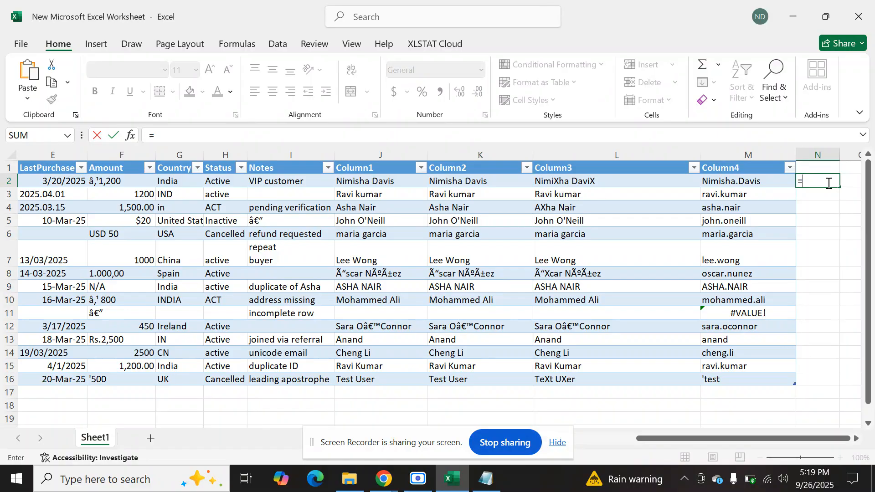
# Write the RIGHT function on C2 in the N2 formula, with LEN(C2) as the start of its character count.
pyautogui.write('RIGHT')
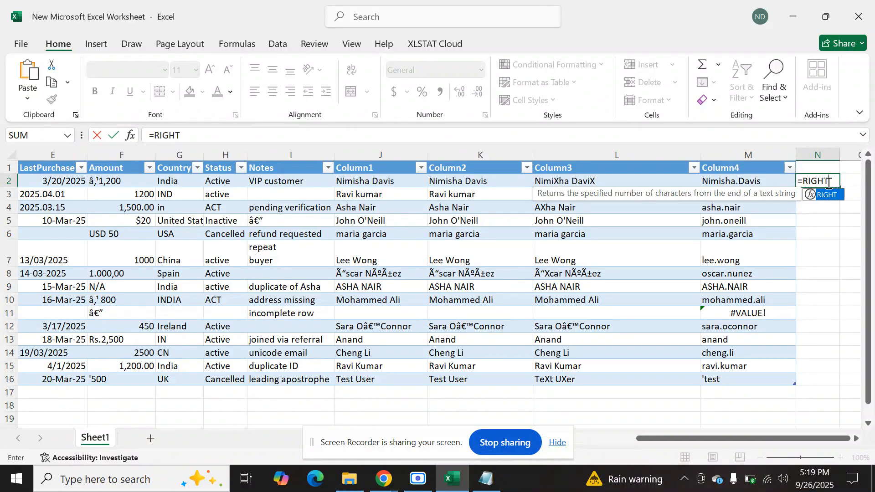
pyautogui.write('(')
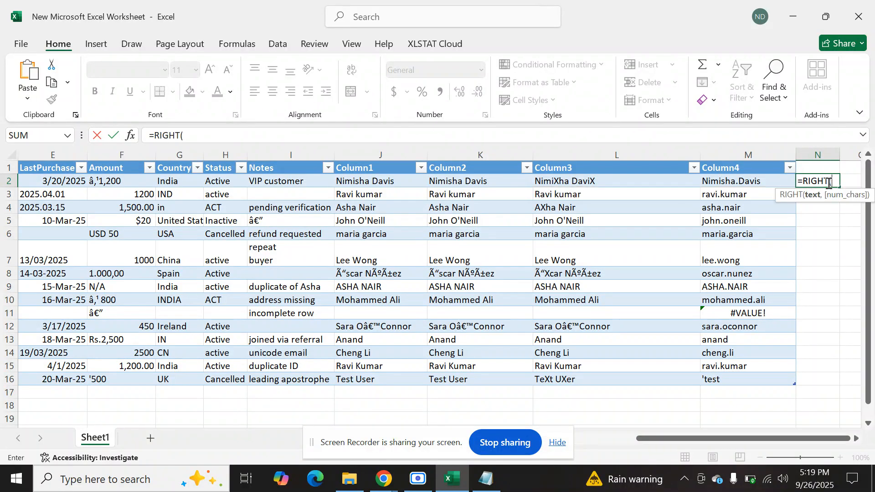
pyautogui.write('C')
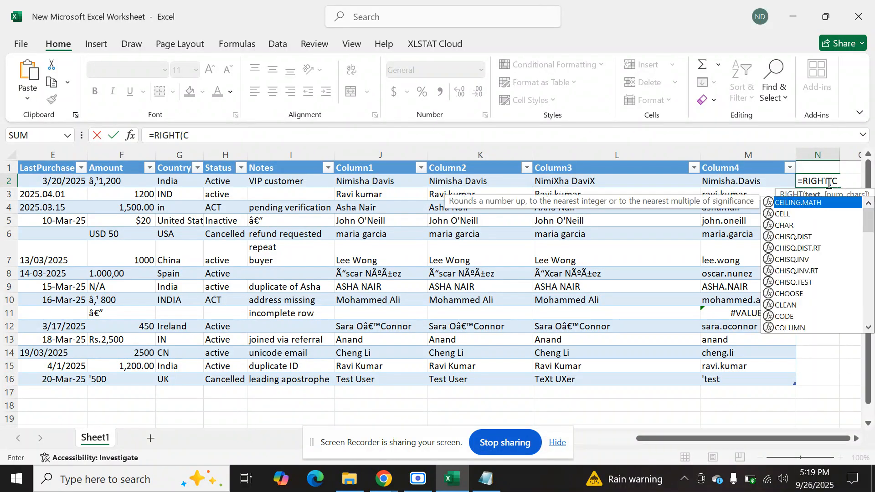
pyautogui.write('2,')
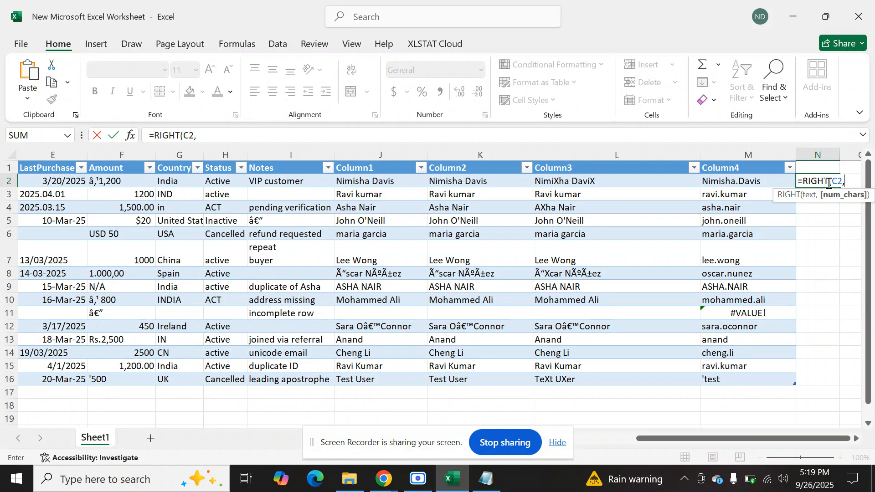
pyautogui.write('L')
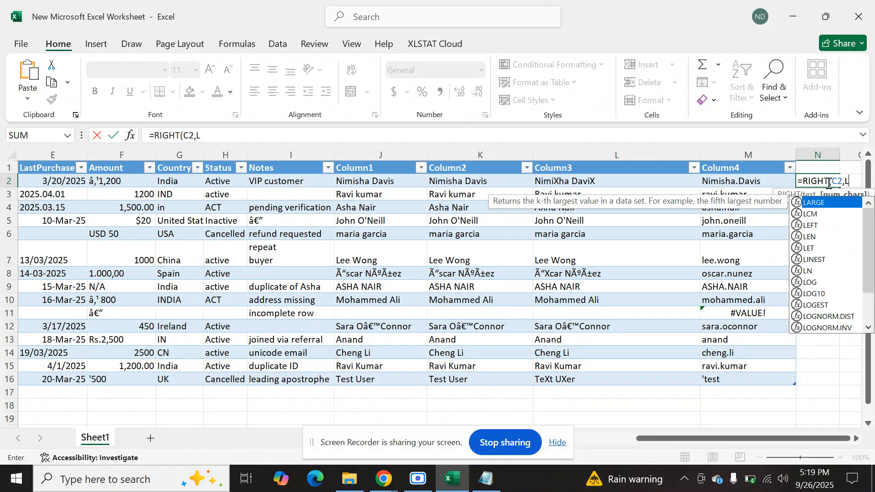
pyautogui.write('EN(')
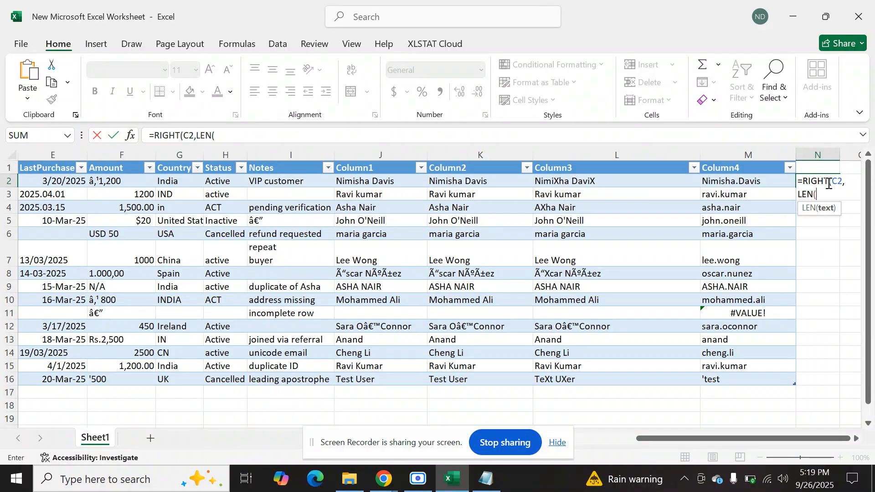
pyautogui.write('C2)-SEARC')
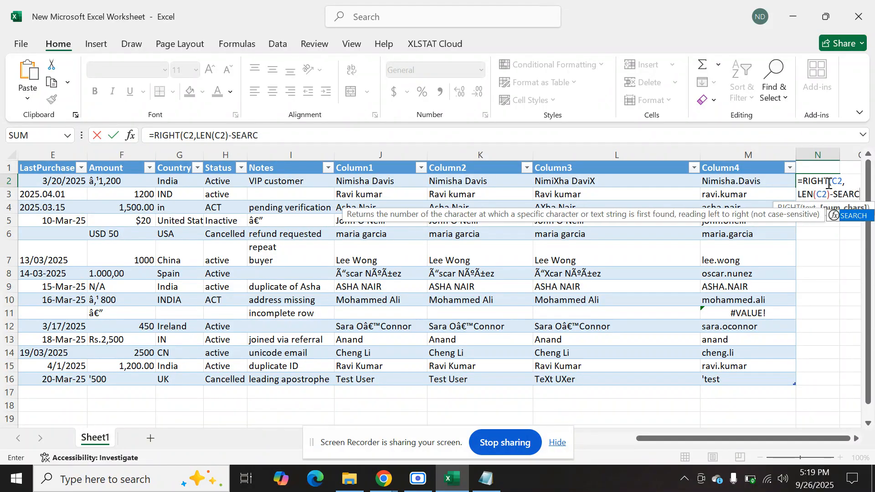
pyautogui.write('H(')
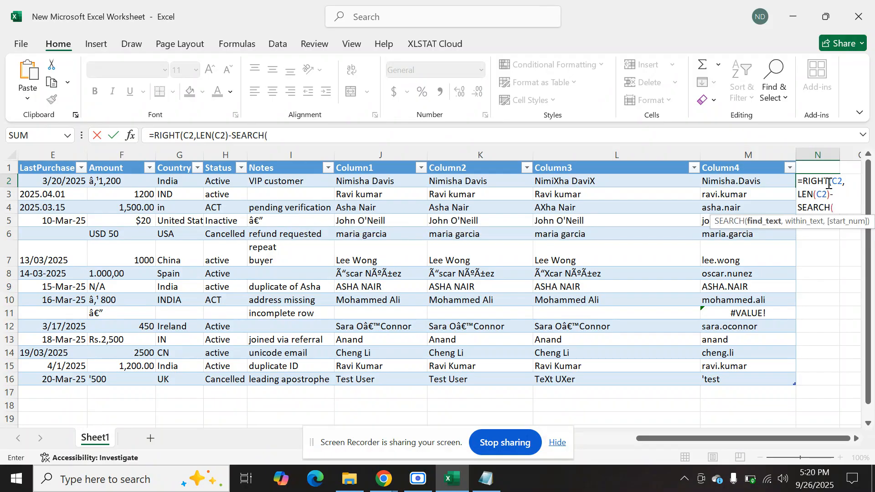
pyautogui.write('"@",C2)')
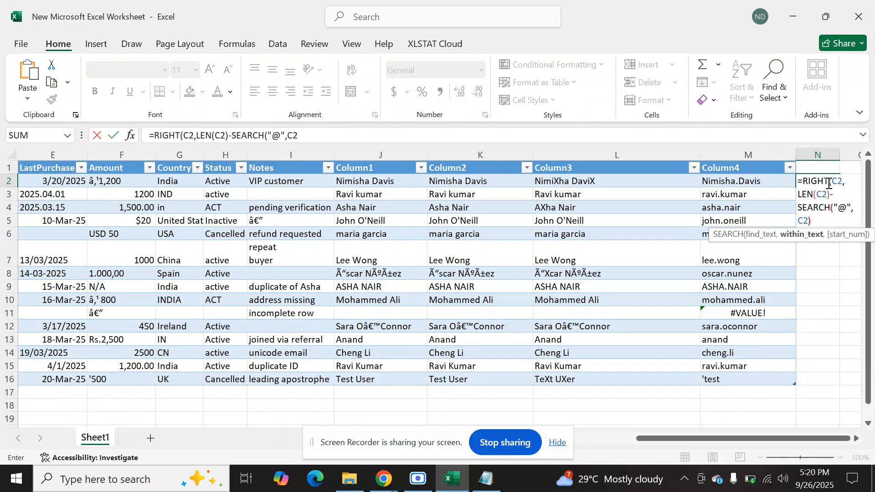
pyautogui.write(')')
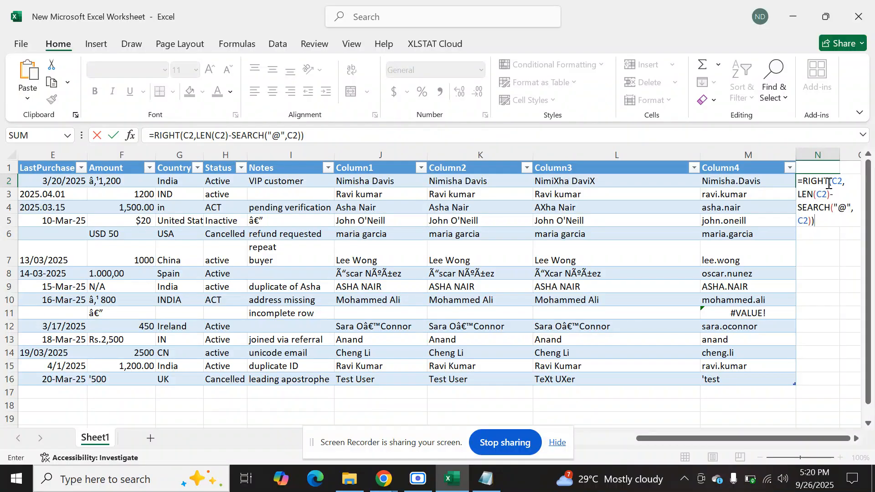
# Subtract SEARCH("@",C2) from the length, copy the full text =RIGHT(C2,LEN(C2)-SEARCH("@",C2)) and enter the formula.
pyautogui.hotkey('ctrl', 'a')
pyautogui.hotkey('ctrl', 'c')
pyautogui.press('Return')
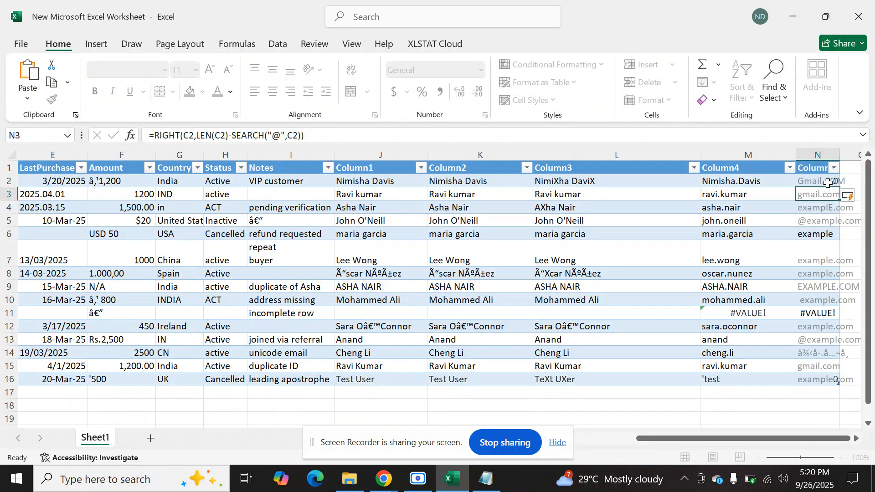
# Auto-fit the width of column N to its contents and select cell N2.
pyautogui.click(833, 152)
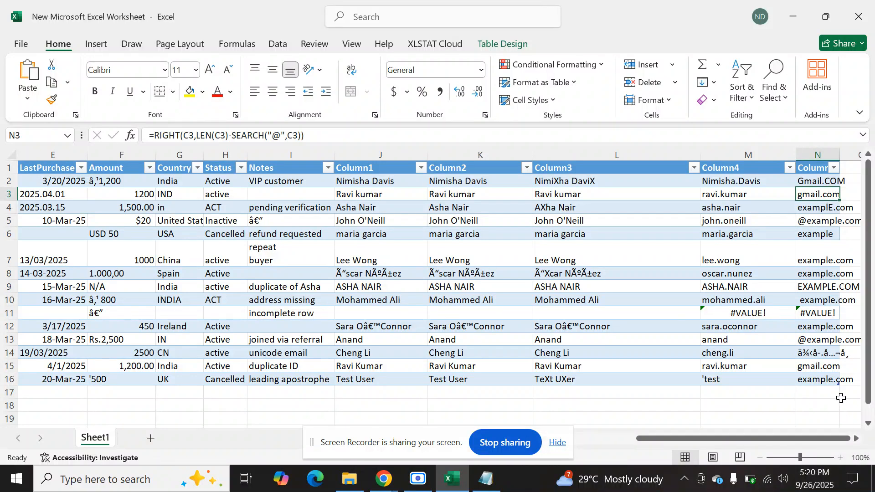
pyautogui.click(843, 377)
pyautogui.press('Right')
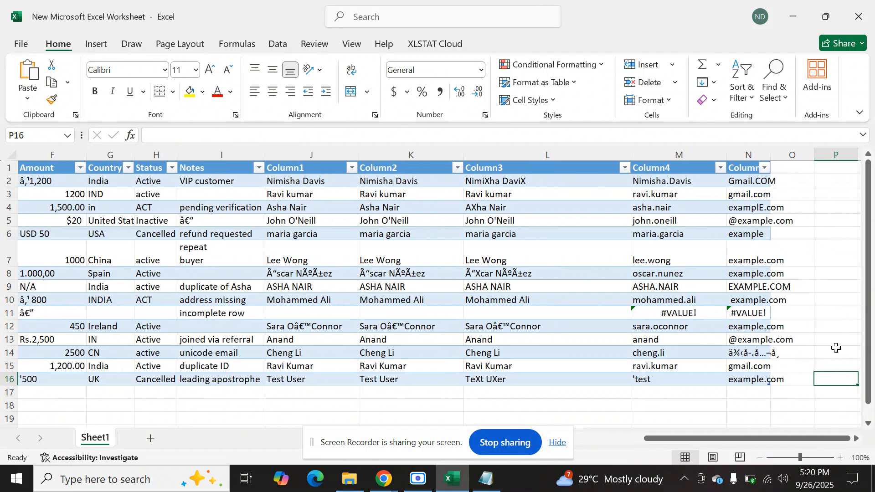
pyautogui.doubleClick(770, 154)
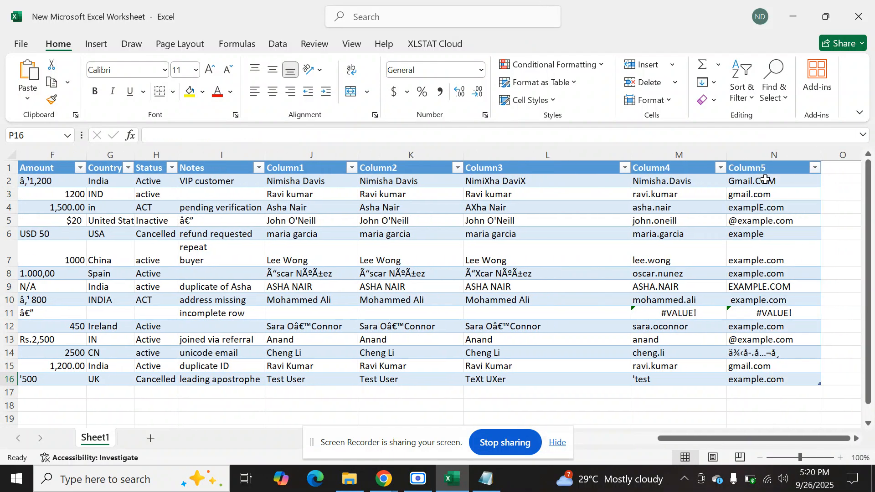
pyautogui.click(765, 180)
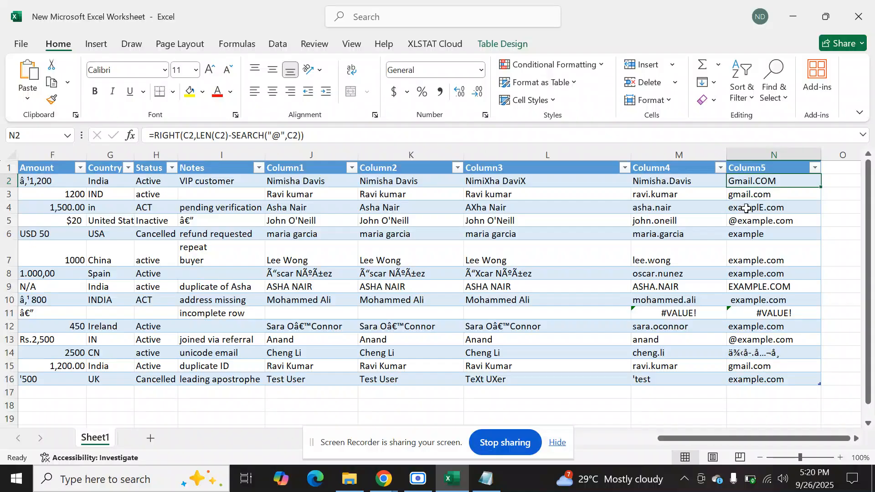
# Switch to the Notepad notes and paste the copied RIGHT formula after a blank line below the LEFT explanation.
pyautogui.click(487, 478)
pyautogui.press('Return')
pyautogui.press('Return')
pyautogui.hotkey('ctrl', 'v')
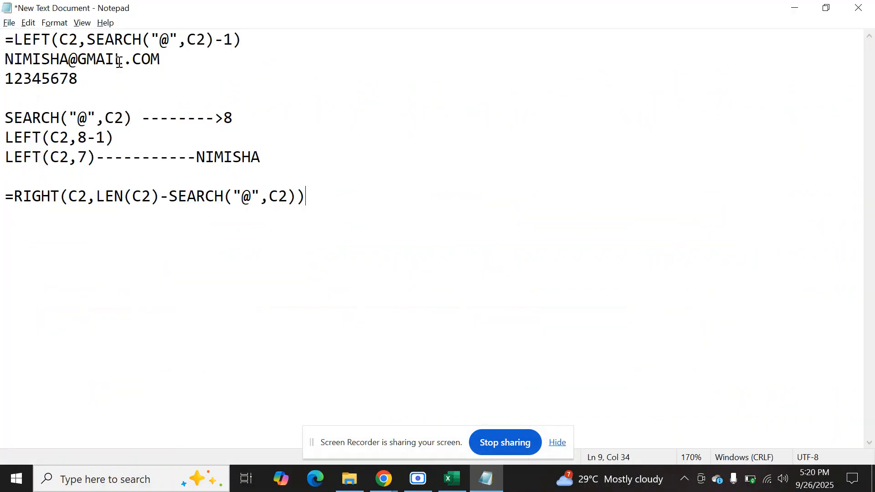
# Copy the sample address and its character numbering from the LEFT explanation to the lines above the RIGHT formula.
pyautogui.moveTo(4, 60); pyautogui.dragTo(86, 87)
pyautogui.hotkey('ctrl', 'c')
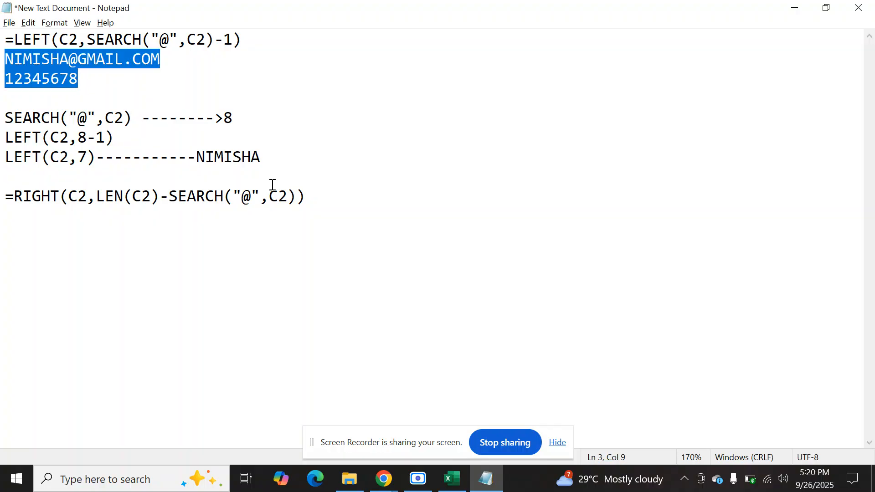
pyautogui.click(272, 185)
pyautogui.press('Return')
pyautogui.press('Return')
pyautogui.hotkey('ctrl', 'v')
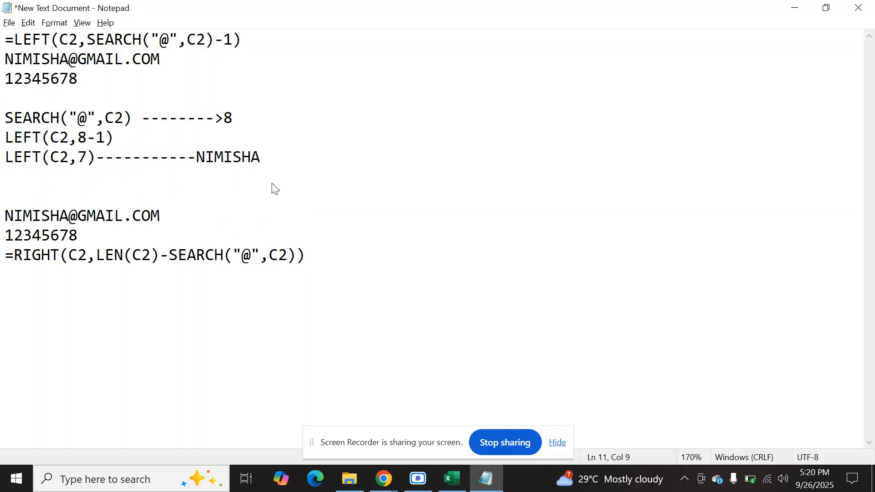
# Write SEARCH("@",C2)------------8 on the line below the RIGHT formula to explain its inner function.
pyautogui.moveTo(79, 215); pyautogui.dragTo(173, 219)
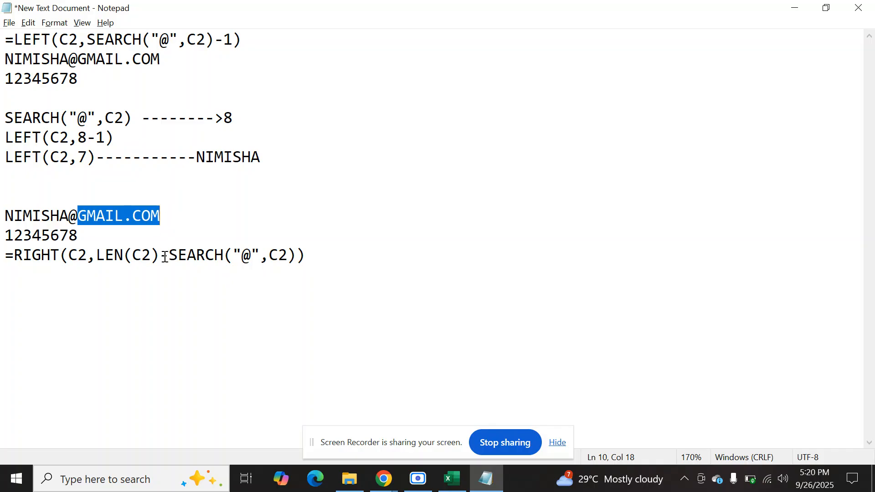
pyautogui.moveTo(169, 254); pyautogui.dragTo(295, 260)
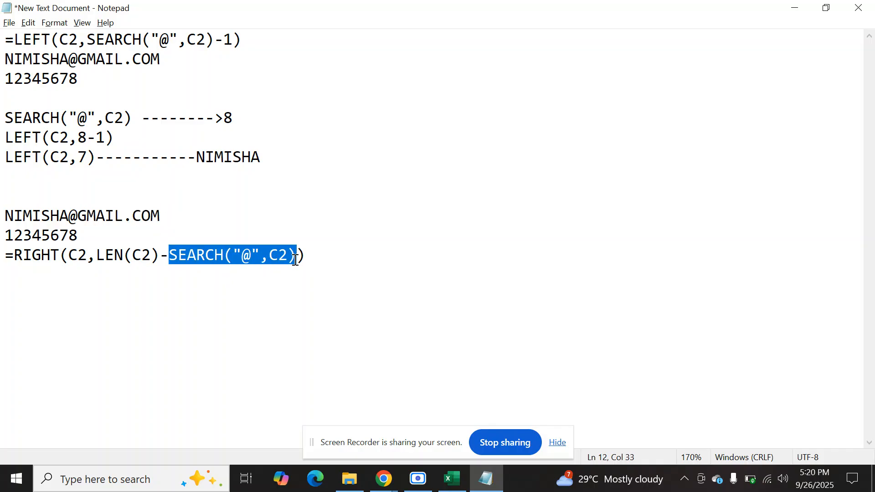
pyautogui.click(244, 305)
pyautogui.click(337, 255)
pyautogui.press('Return')
pyautogui.hotkey('ctrl', 'v')
pyautogui.write('------------8')
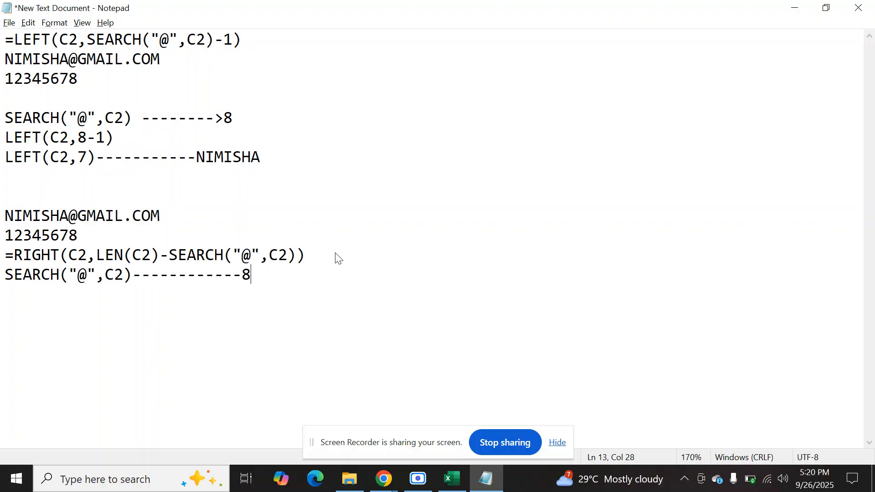
pyautogui.press('Return')
# Add a line with LEN(C2) and a row of dashes below the SEARCH line.
pyautogui.moveTo(99, 258); pyautogui.dragTo(160, 256)
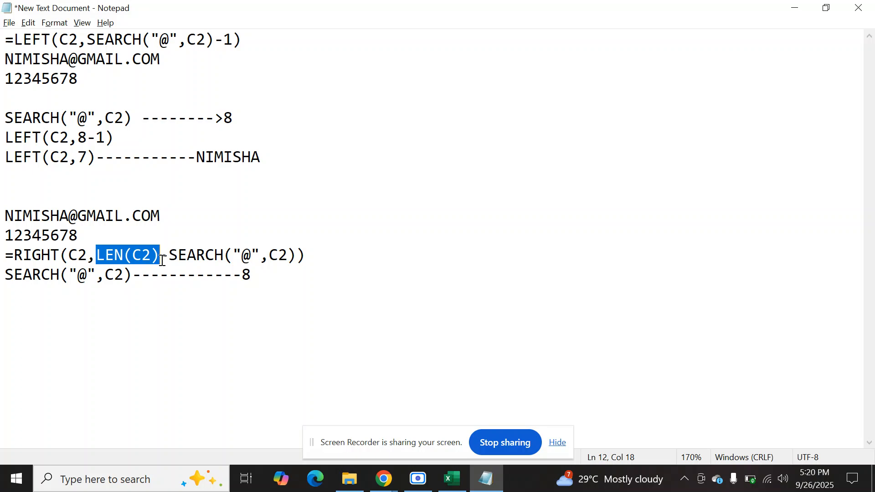
pyautogui.click(300, 281)
pyautogui.press('Return')
pyautogui.write('LEN(C2)--------------------')
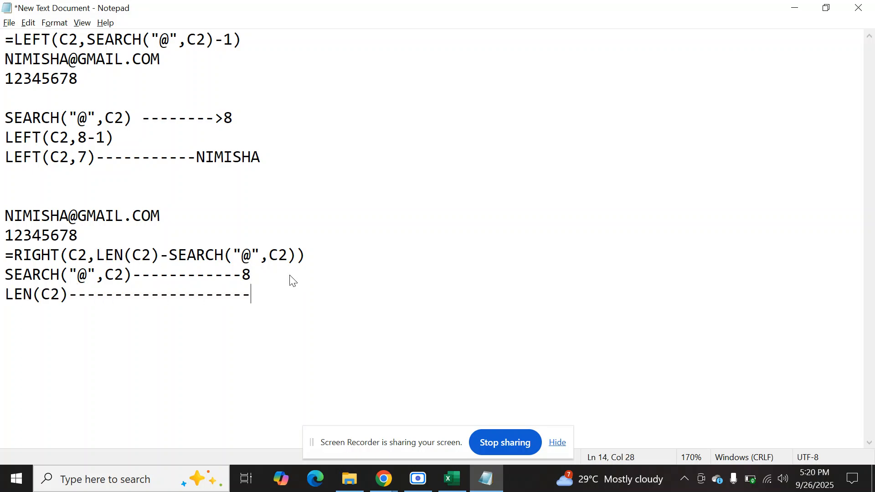
pyautogui.press('BackSpace')
# Extend the numbering under the second sample address from 9 through 17 to count all its characters.
pyautogui.click(83, 233)
pyautogui.write('91011121')
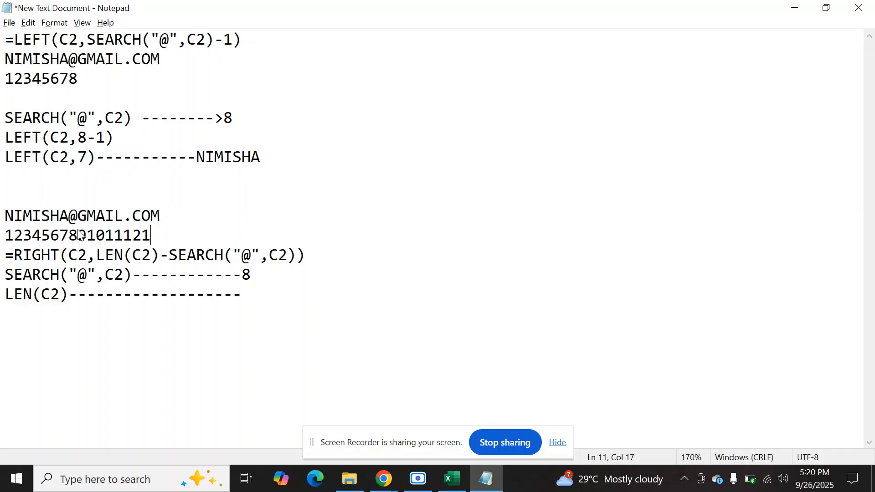
pyautogui.write('314151617')
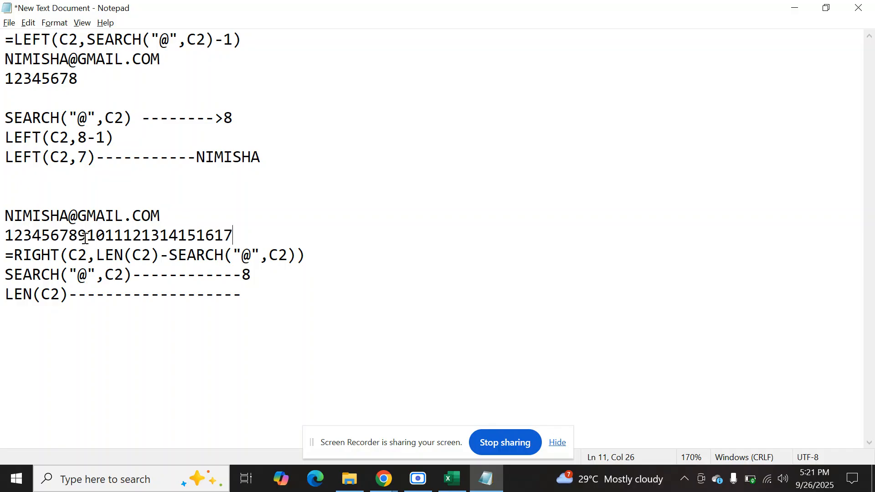
# Write 17 after the dashes on the LEN(C2) line as the length of the sample address.
pyautogui.click(246, 294)
pyautogui.moveTo(3, 216); pyautogui.dragTo(161, 215)
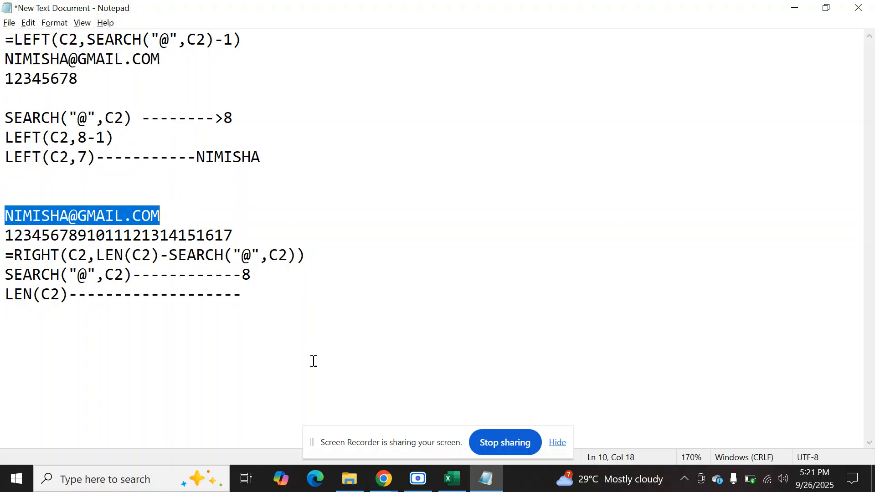
pyautogui.click(267, 294)
pyautogui.write('17')
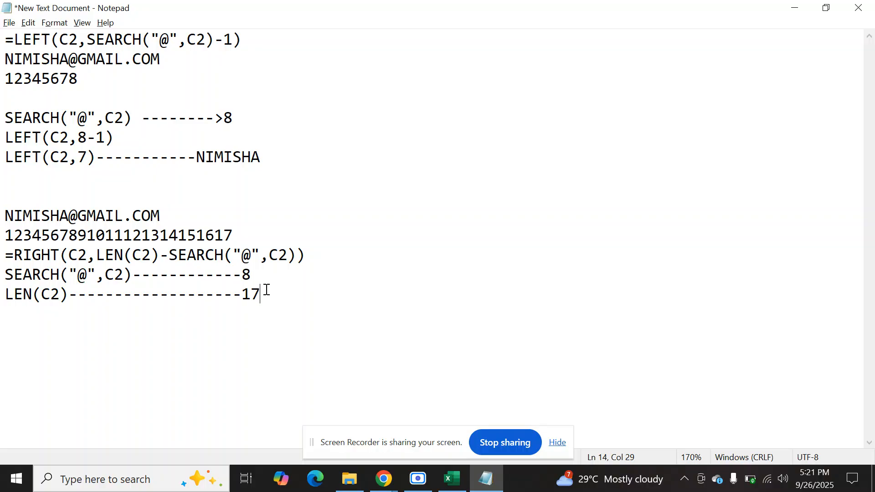
# Copy LEN(C2)-SEARCH("@",C2) from the formula onto a new line and complete it with ----17-8=9.
pyautogui.press('Return')
pyautogui.moveTo(95, 255); pyautogui.dragTo(297, 262)
pyautogui.hotkey('ctrl', 'c')
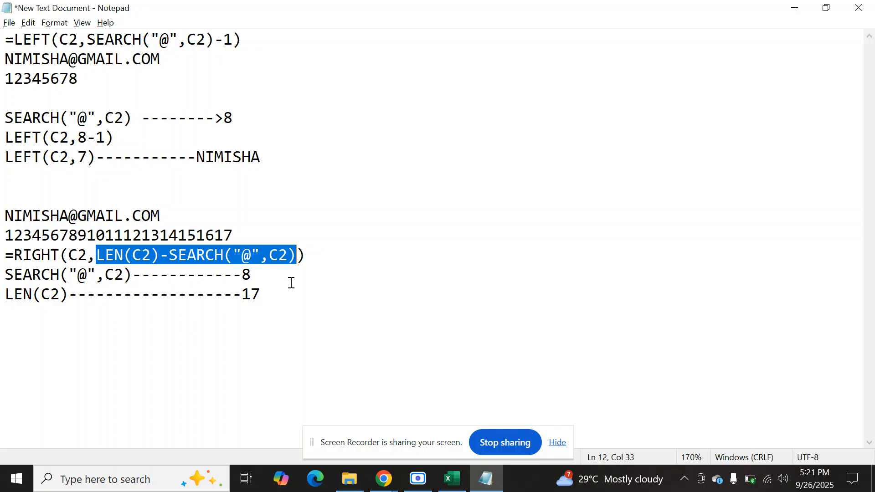
pyautogui.click(287, 289)
pyautogui.press('Down')
pyautogui.hotkey('ctrl', 'v')
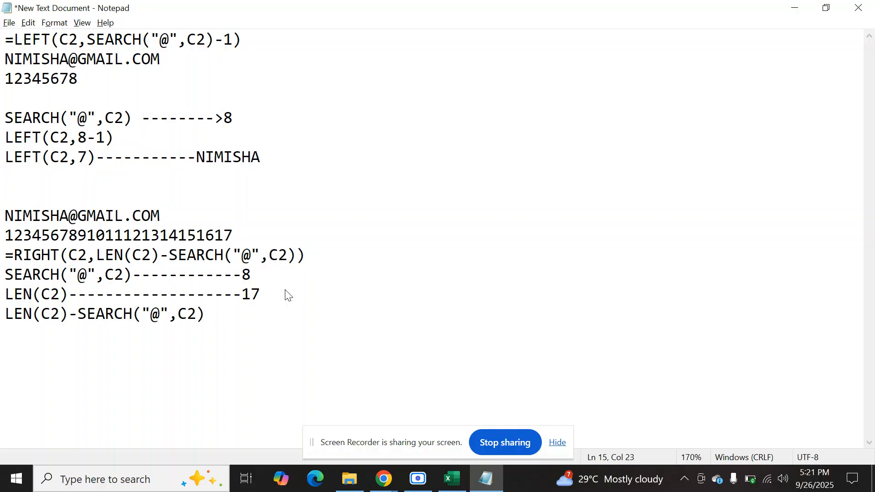
pyautogui.write('----17-8=9')
# Add a line with RIGHT(C2,9) and a row of dashes below the LEN minus SEARCH line.
pyautogui.press('Return')
pyautogui.write('RIGHT(C3')
pyautogui.press('BackSpace')
pyautogui.write('2,9')
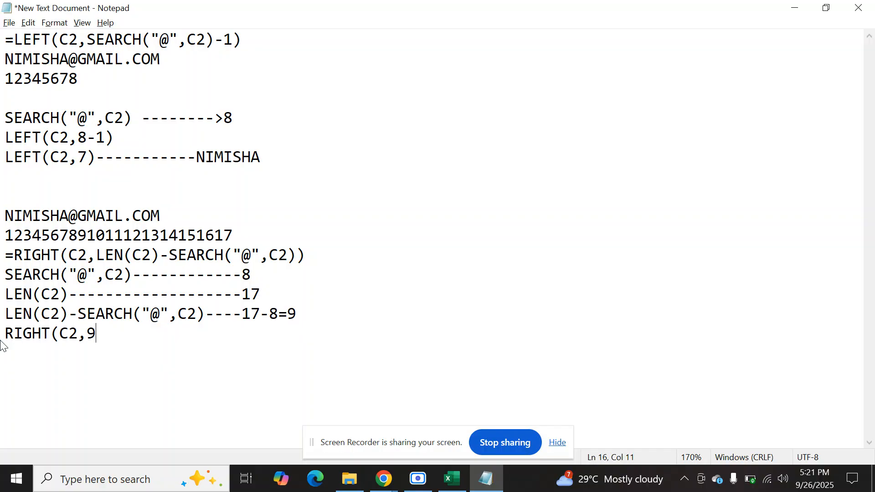
pyautogui.write(')---------------')
# Copy GMAIL.COM from the second sample address to the end of the RIGHT(C2,9) line and save the notes.
pyautogui.moveTo(81, 214); pyautogui.dragTo(172, 217)
pyautogui.click(143, 215)
pyautogui.click(136, 215)
pyautogui.moveTo(106, 216); pyautogui.dragTo(132, 216)
pyautogui.moveTo(77, 216); pyautogui.dragTo(165, 213)
pyautogui.hotkey('ctrl', 'c')
pyautogui.click(285, 334)
pyautogui.hotkey('ctrl', 'v')
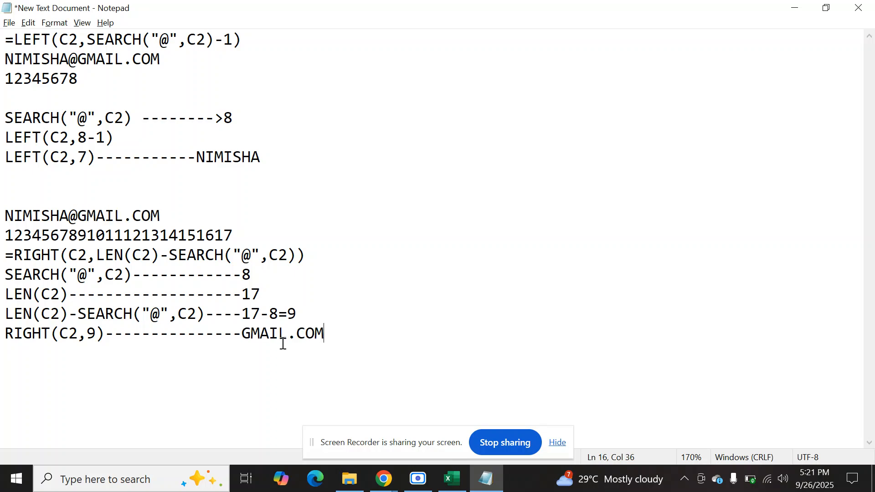
pyautogui.hotkey('ctrl', 's')
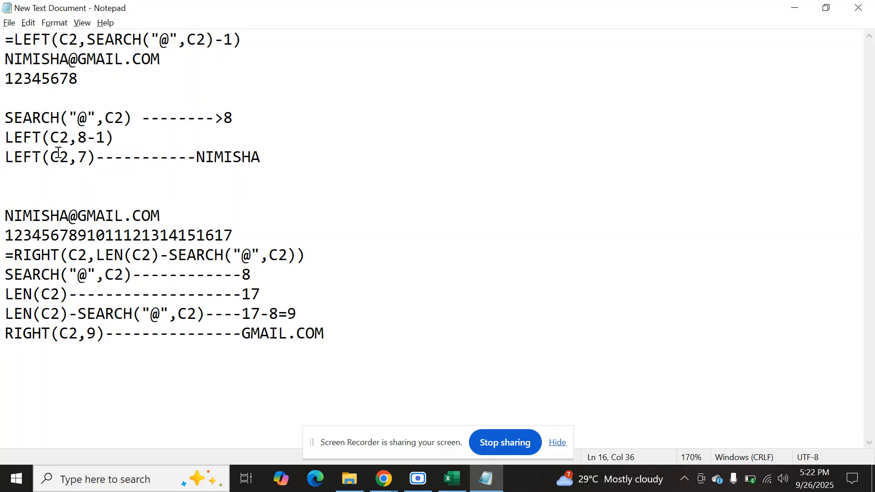
# Start a list of the functions below the RIGHT explanation, with TRIM and CLEAN on separate lines.
pyautogui.doubleClick(121, 256)
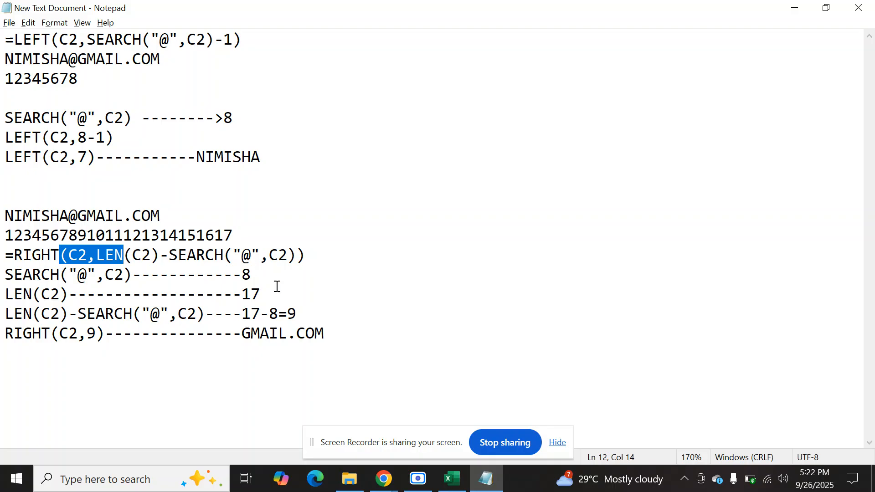
pyautogui.click(373, 350)
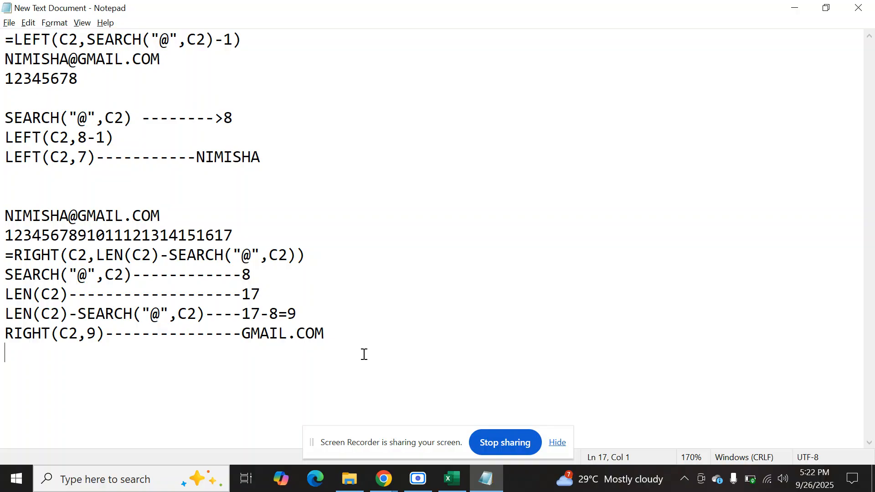
pyautogui.press('Return')
pyautogui.press('Return')
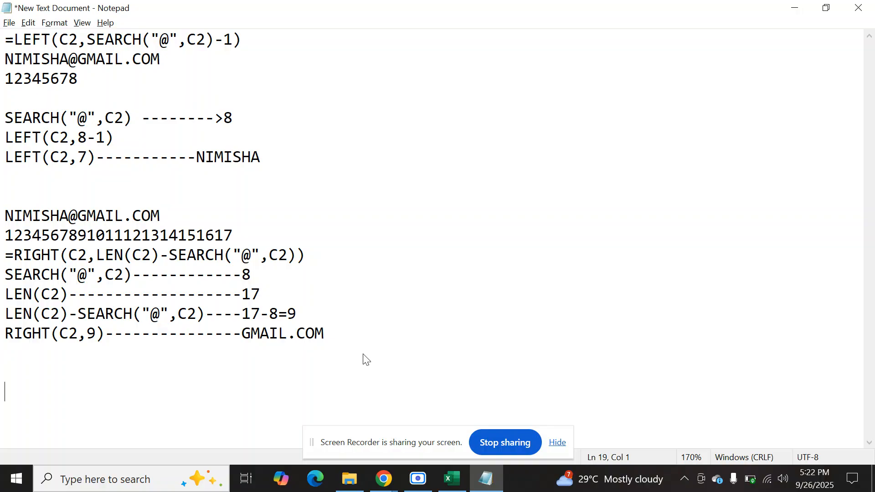
pyautogui.write('TRIM')
pyautogui.press('Return')
pyautogui.write('CLEAN')
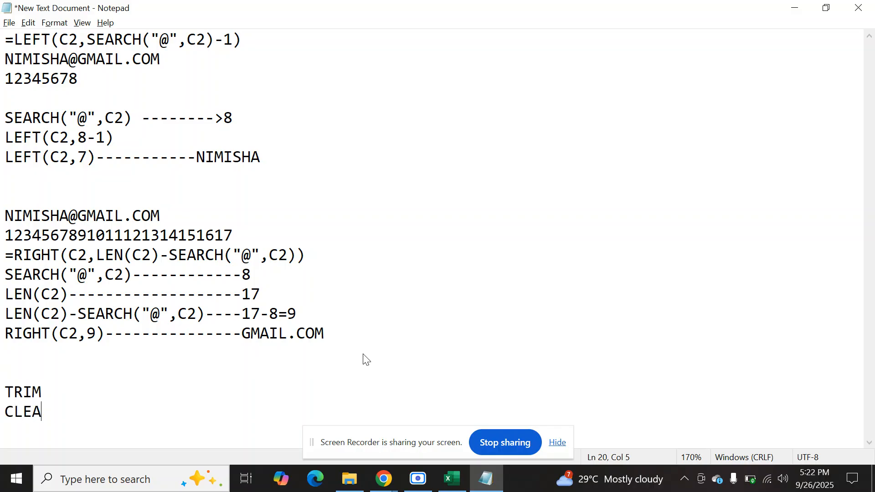
# Add SUBSTITUTE to the function list below CLEAN and start a new line.
pyautogui.press('Return')
pyautogui.write('SYB')
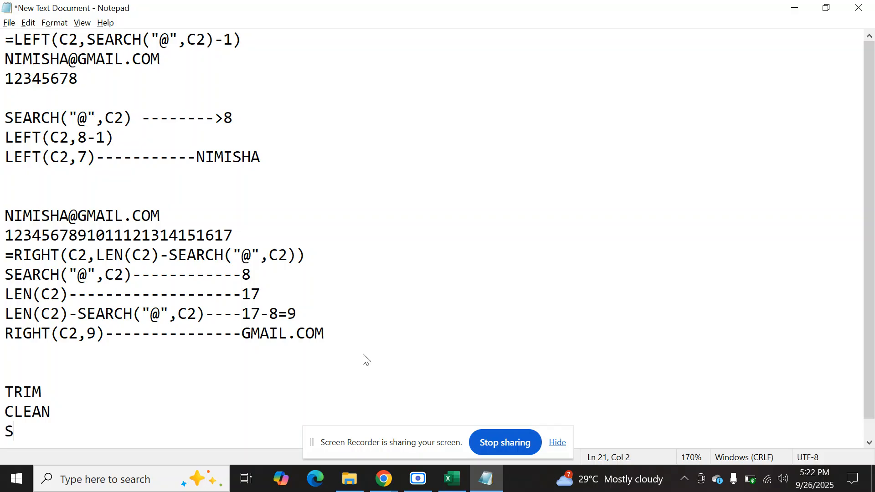
pyautogui.press('BackSpace')
pyautogui.press('BackSpace')
pyautogui.press('BackSpace')
pyautogui.write('SUBSTITUTE')
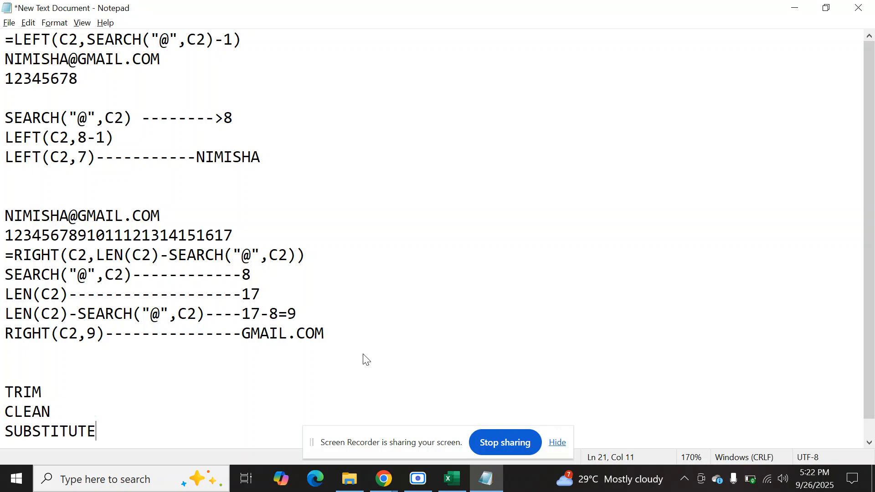
pyautogui.press('Return')
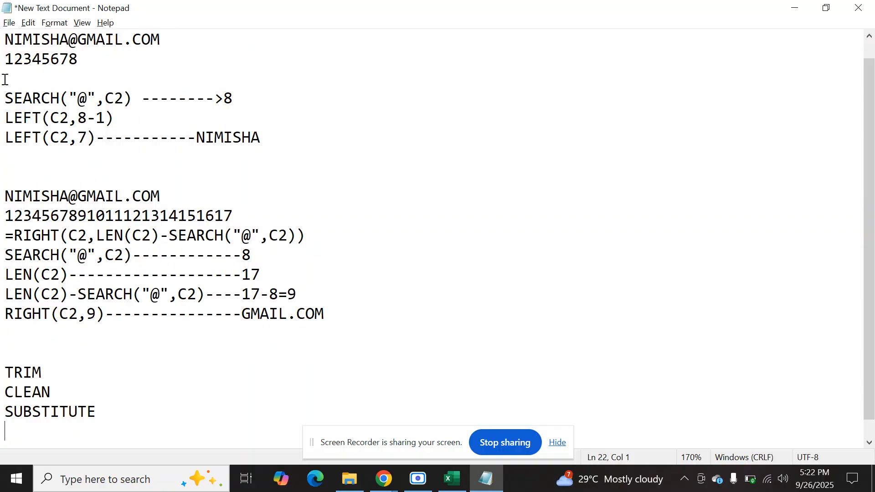
# Insert blank lines below the LEFT(C2,7) explanation and write TEXTBEFORE there.
pyautogui.click(3, 93)
pyautogui.scroll(1, 2, 67)
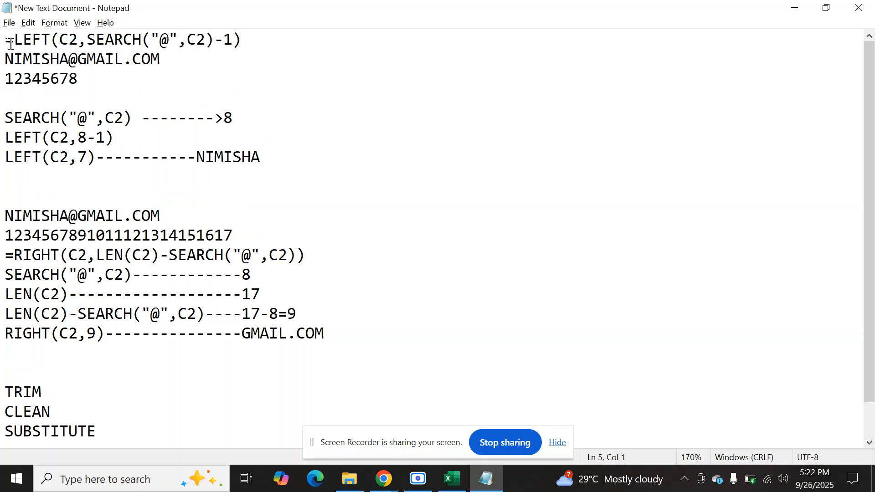
pyautogui.moveTo(275, 161); pyautogui.dragTo(3, 46)
pyautogui.click(460, 192)
pyautogui.press('Return')
pyautogui.press('Return')
pyautogui.press('Up')
pyautogui.press('Up')
pyautogui.write('TEXTBEFORE')
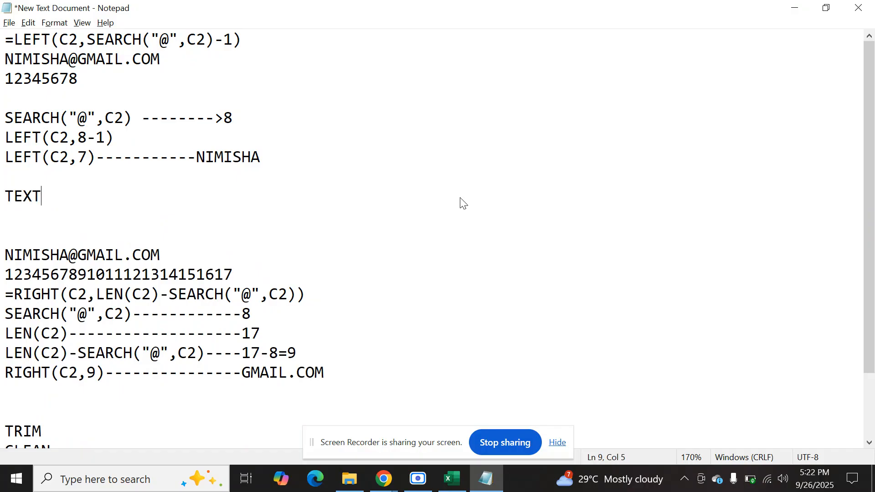
# Write TEXTAFTER on the line directly above the second sample address.
pyautogui.press('Down')
pyautogui.press('Down')
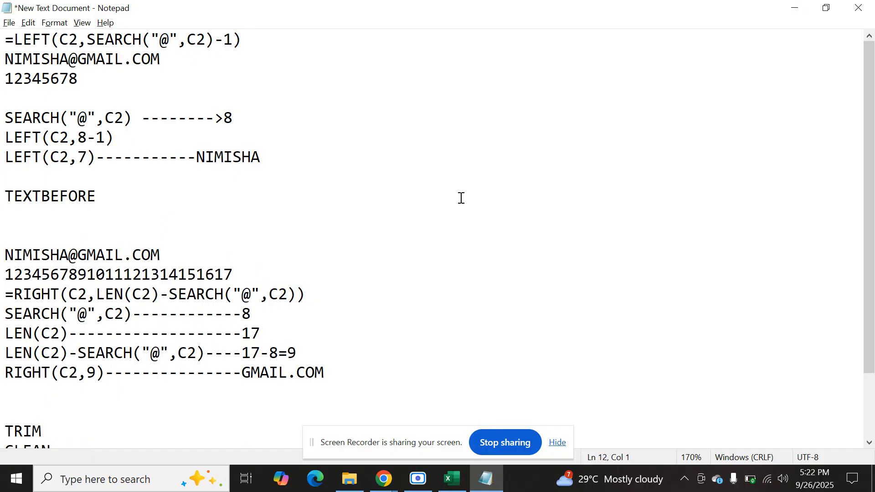
pyautogui.write('TEXTAFTER')
# Copy the TEXTBEFORE and TEXTAFTER lines into the function list below SUBSTITUTE, without the blank line between them.
pyautogui.hotkey('shift', 'Up')
pyautogui.hotkey('shift', 'Up')
pyautogui.hotkey('shift', 'Home')
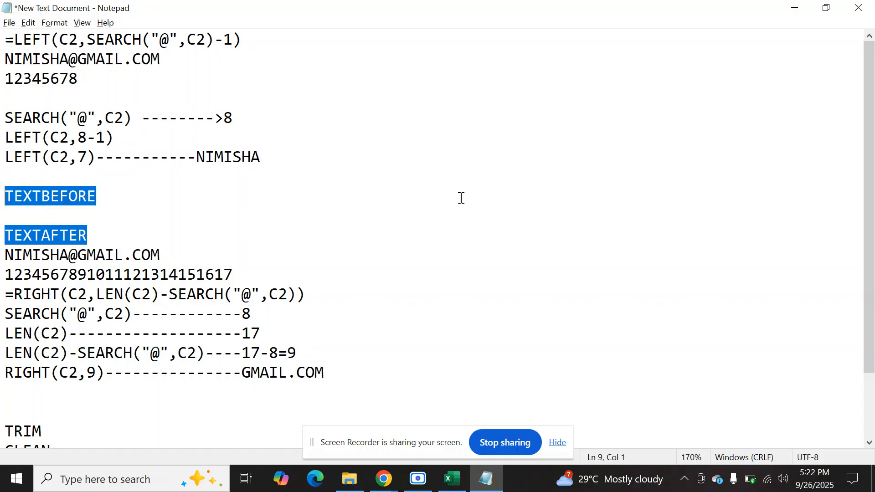
pyautogui.press('Down')
pyautogui.press('Down')
pyautogui.press('Down')
pyautogui.press('Down')
pyautogui.press('Down')
pyautogui.press('Down')
pyautogui.press('Down')
pyautogui.press('Down')
pyautogui.press('Down')
pyautogui.press('Down')
pyautogui.press('Down')
pyautogui.press('Down')
pyautogui.press('Down')
pyautogui.press('Down')
pyautogui.press('Down')
pyautogui.press('Down')
pyautogui.press('Up')
pyautogui.hotkey('ctrl', 'v')
pyautogui.press('Up')
pyautogui.press('BackSpace')
# Extend the function list with LEFT() and SEARCH on separate lines below TEXTAFTER.
pyautogui.press('Down')
pyautogui.press('Down')
pyautogui.write('LEFT()')
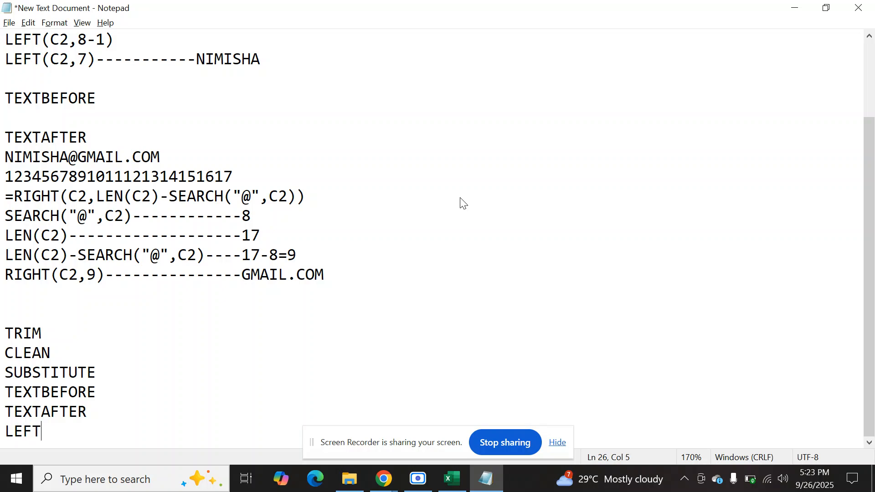
pyautogui.press('Return')
pyautogui.write('SEARCH')
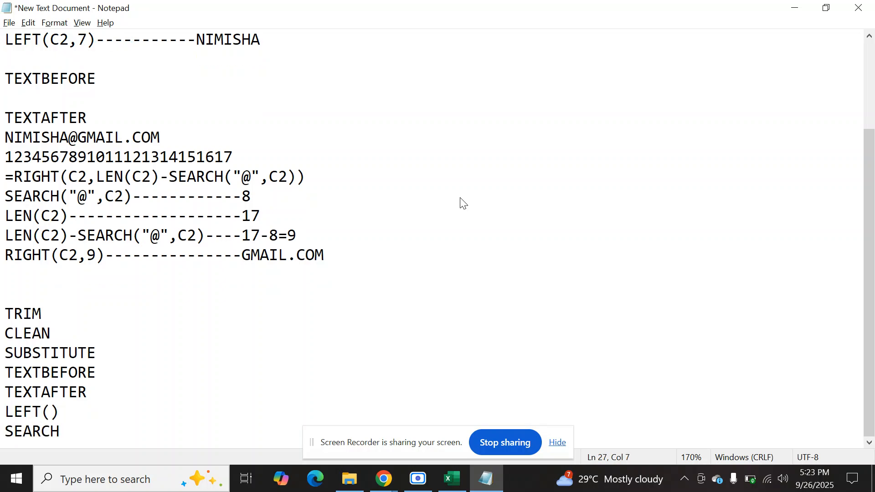
# Complete the function list with RIGHT and LEN on separate lines.
pyautogui.press('Return')
pyautogui.write('RIGHT')
pyautogui.press('Return')
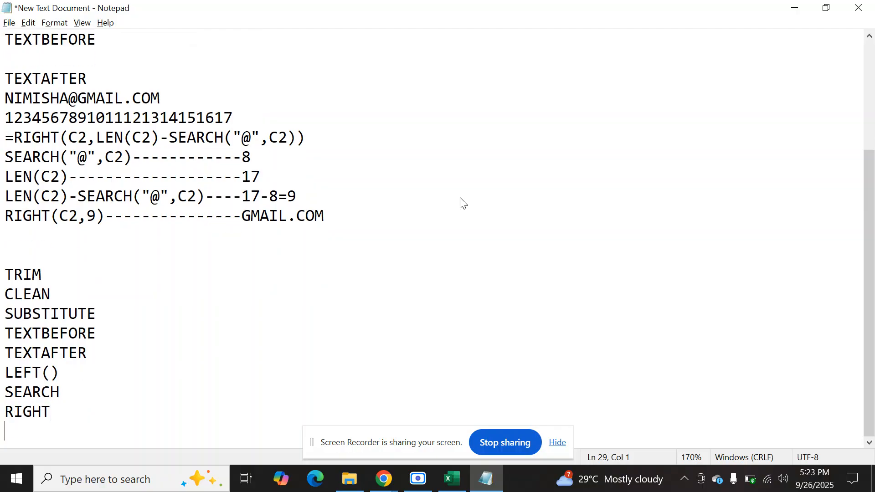
pyautogui.write('LEN')
# Highlight the function list from TRIM to LEN to review the functions covered.
pyautogui.click(76, 368)
pyautogui.moveTo(75, 368); pyautogui.dragTo(1, 332)
pyautogui.moveTo(34, 431); pyautogui.dragTo(2, 276)
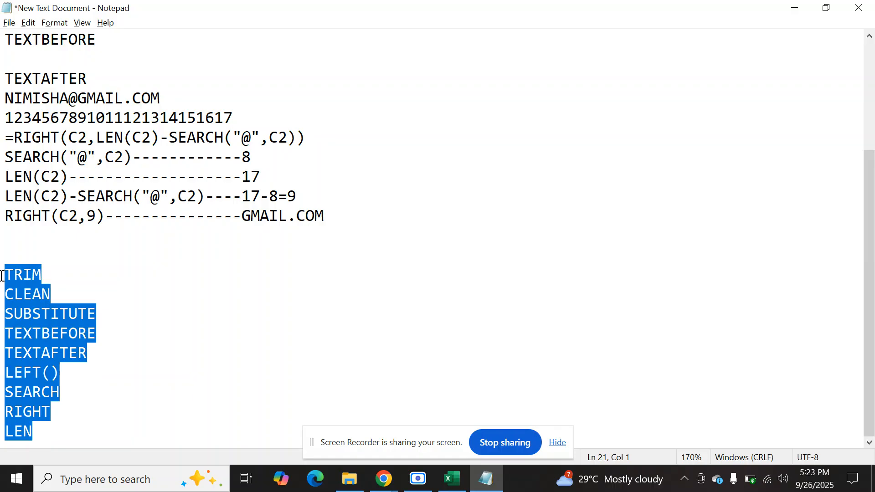
pyautogui.click(2, 276)
pyautogui.moveTo(2, 276); pyautogui.dragTo(47, 444)
pyautogui.click(33, 273)
pyautogui.click(64, 273)
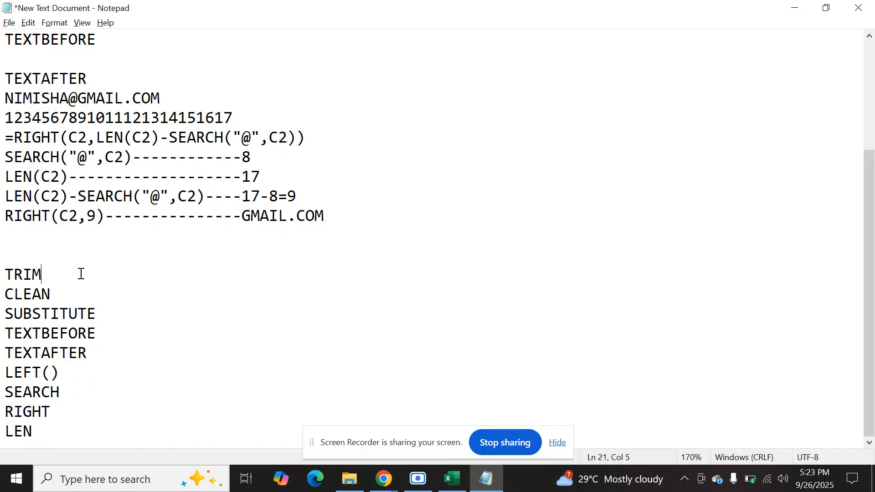
pyautogui.moveTo(64, 273); pyautogui.dragTo(347, 285)
pyautogui.moveTo(60, 300); pyautogui.dragTo(369, 314)
pyautogui.click(370, 315)
# Switch to the customer table in Excel and on to the YouTube channel's Videos page in Chrome.
pyautogui.click(452, 478)
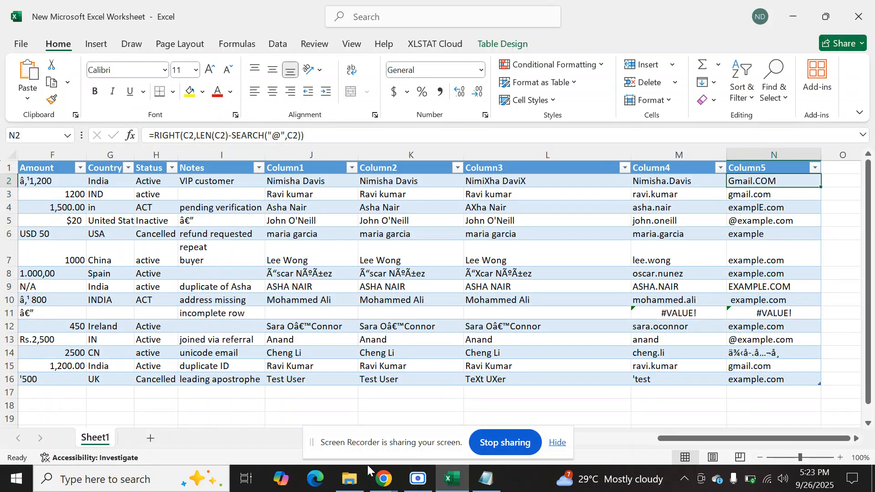
pyautogui.moveTo(380, 476)
pyautogui.click(351, 442)
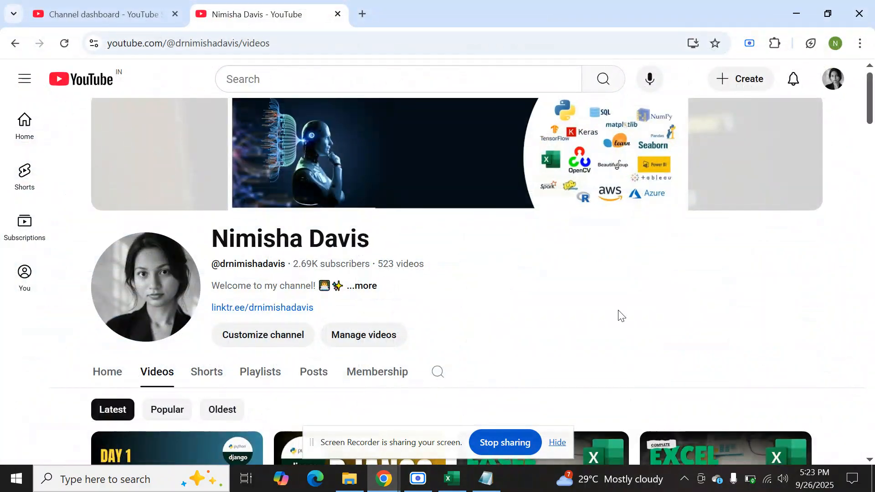
pyautogui.click(748, 479)
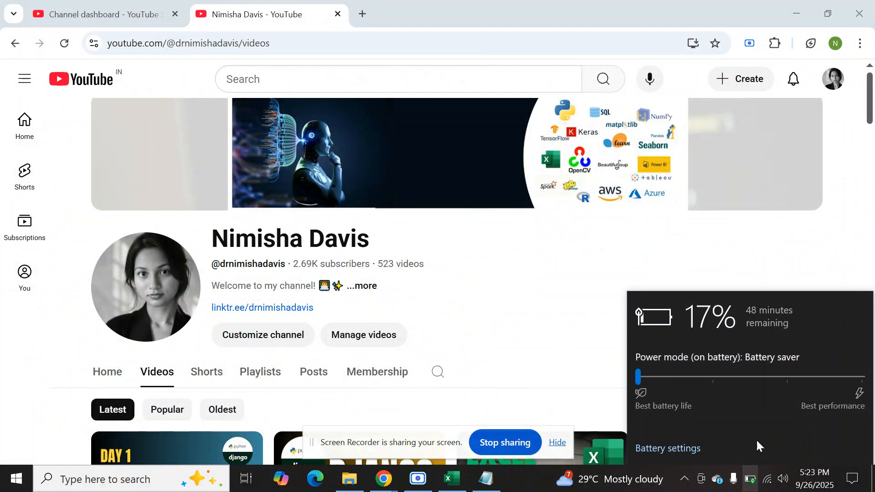
pyautogui.click(741, 264)
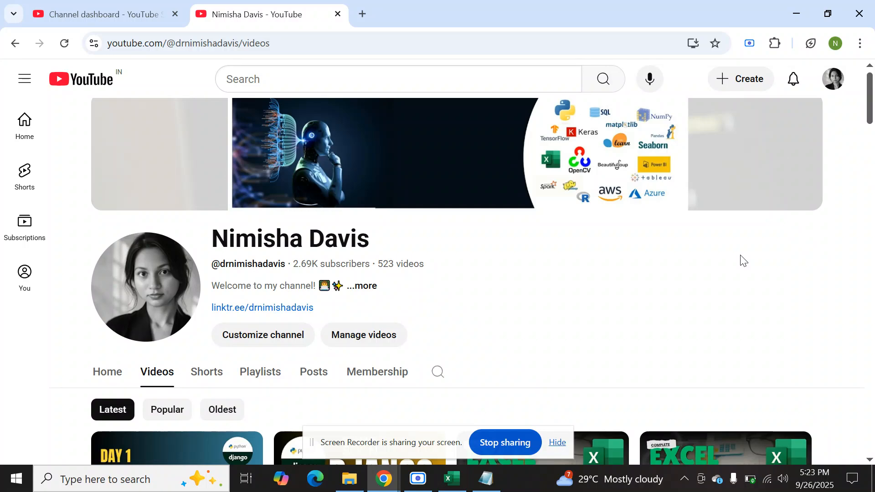